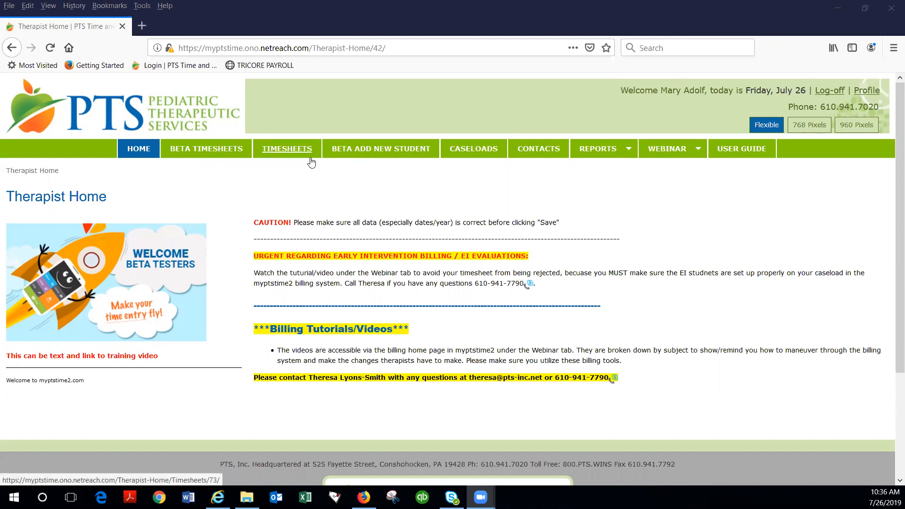
- Open the BETA Timesheets page and look at August 2019 before returning to July 2019
scroll(310, 162, "down", 1)
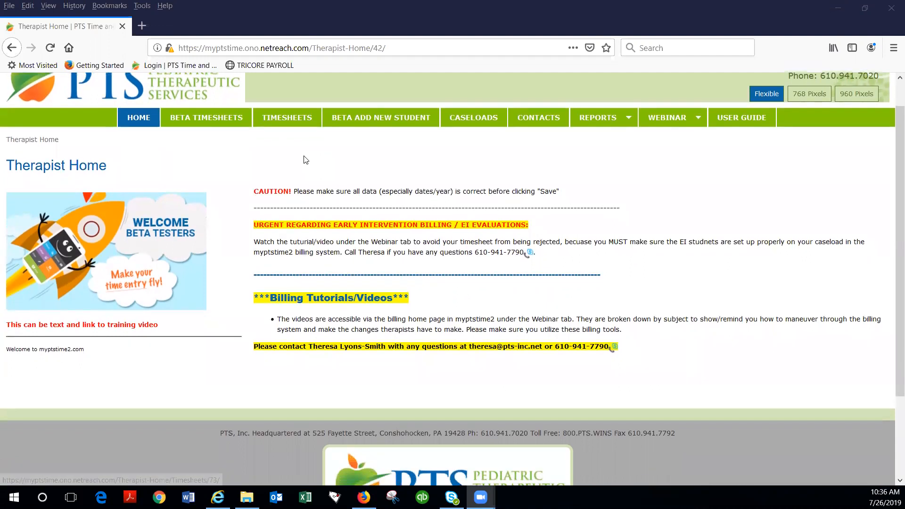
scroll(303, 157, "up", 1)
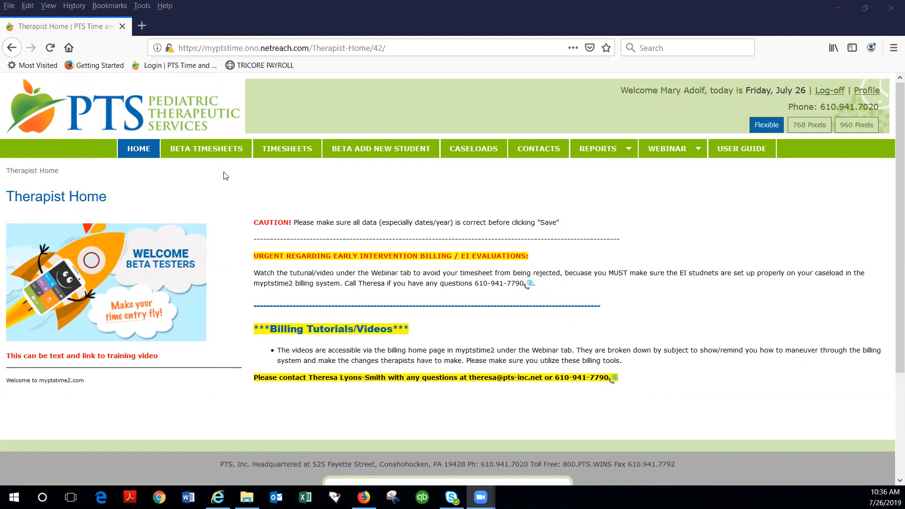
left_click(206, 151)
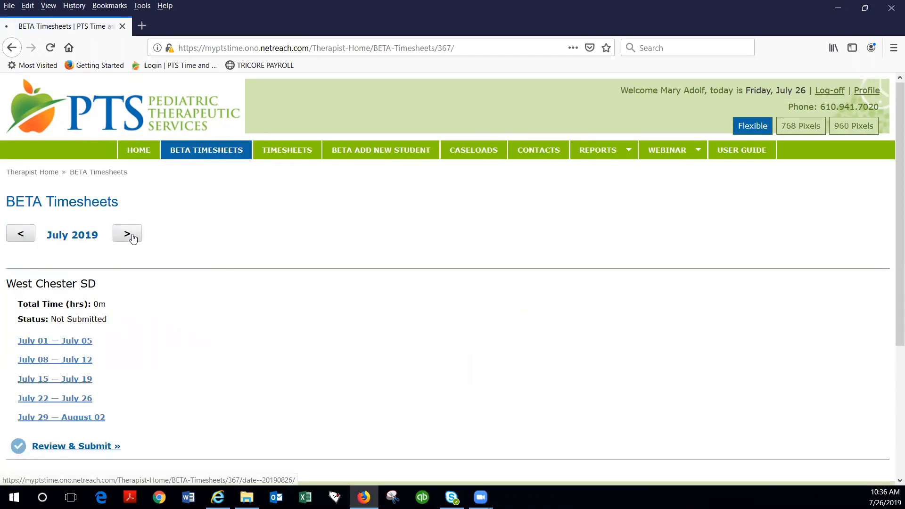
left_click(137, 242)
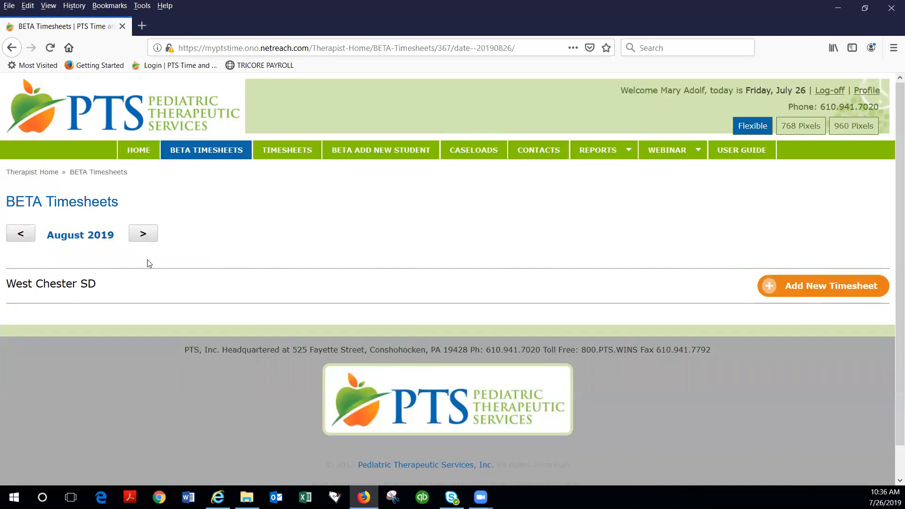
left_click(22, 234)
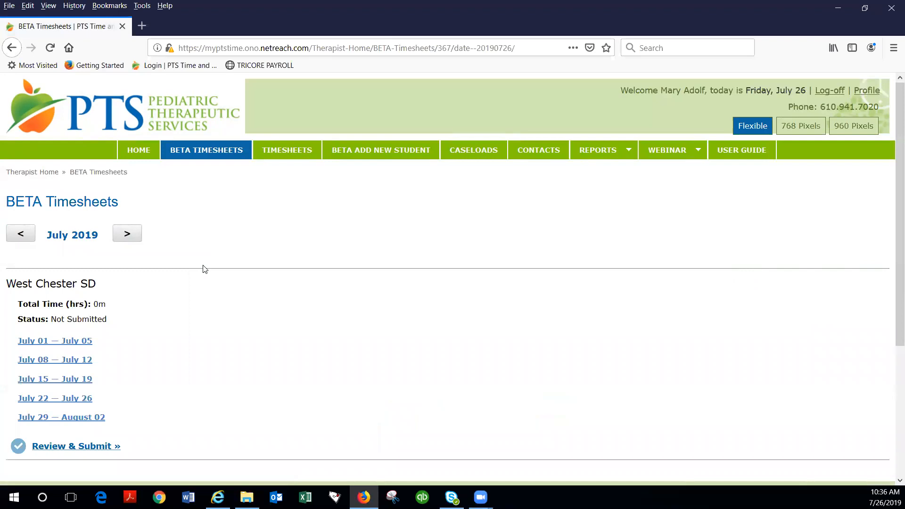
- Open the West Chester SD timesheet for the week of July 01 to July 05
scroll(209, 263, "down", 1)
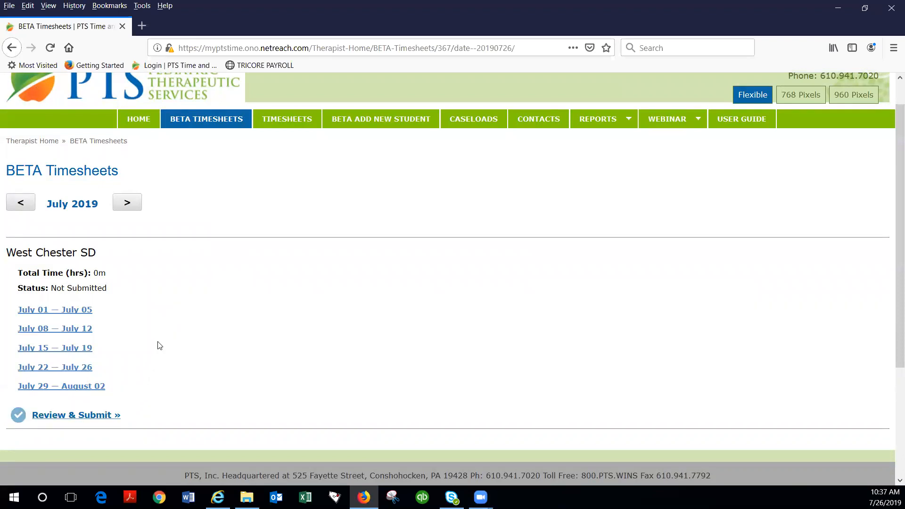
scroll(161, 344, "up", 1)
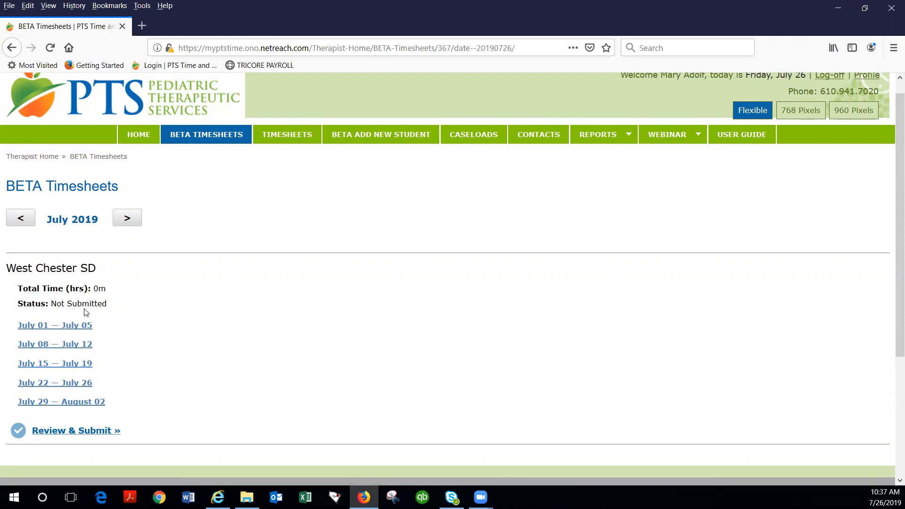
scroll(178, 302, "down", 2)
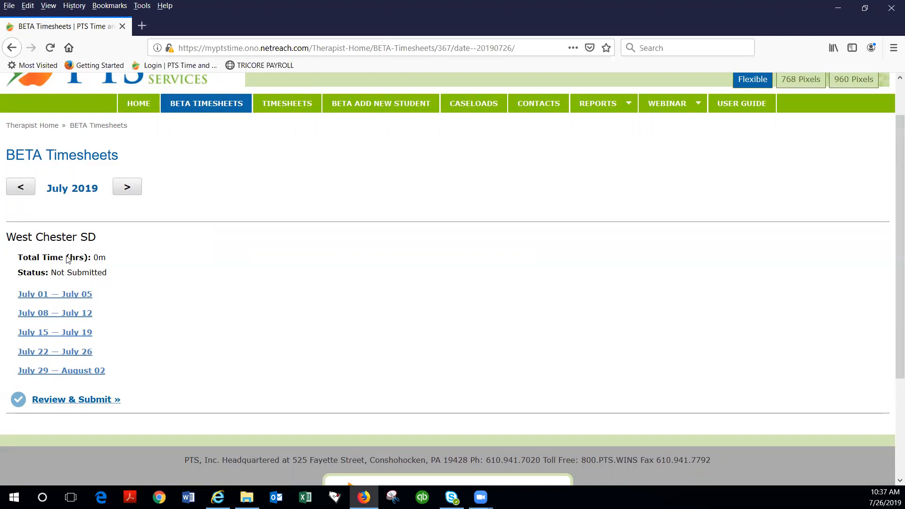
left_click(51, 299)
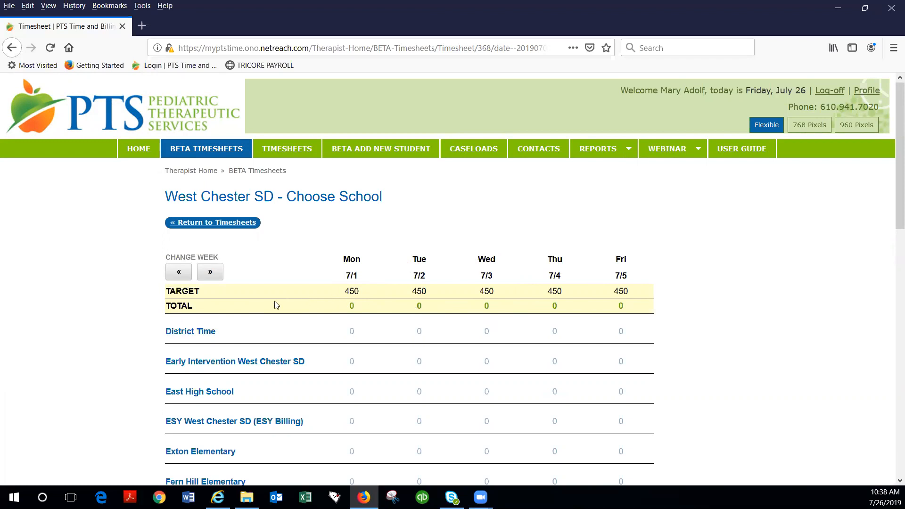
- Expand District Time, view the Non-Student Time entry types for 7/1, and collapse it again
scroll(279, 306, "down", 3)
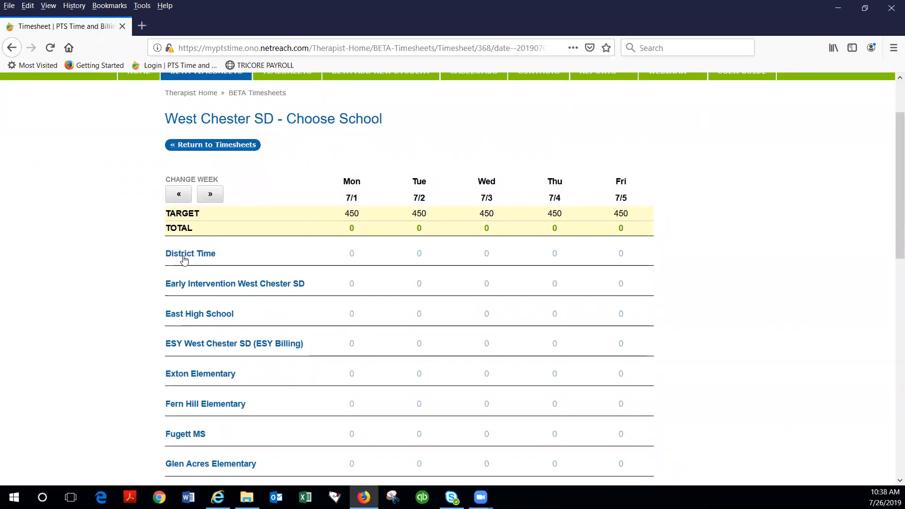
left_click(185, 257)
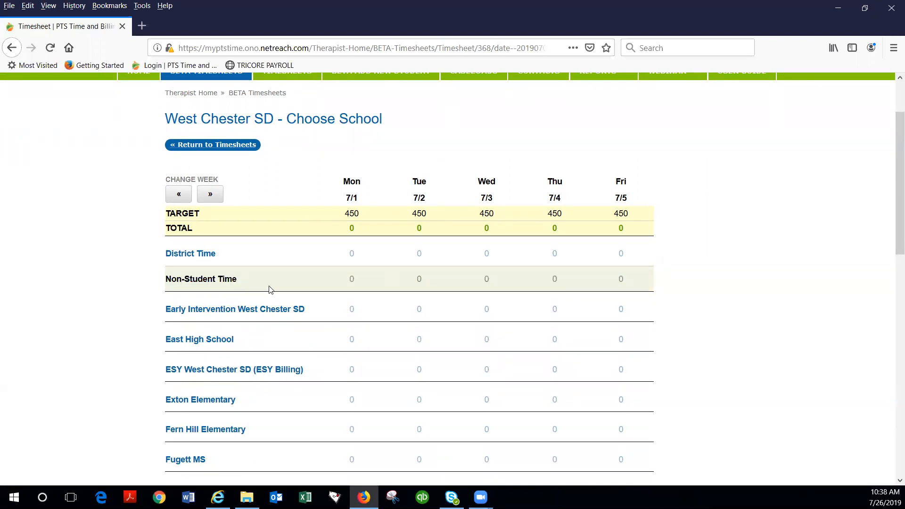
left_click(357, 284)
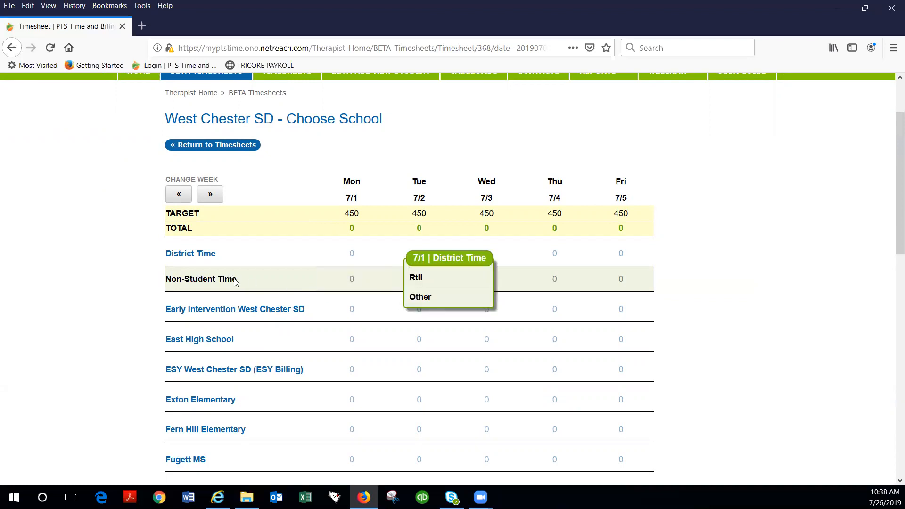
left_click(189, 257)
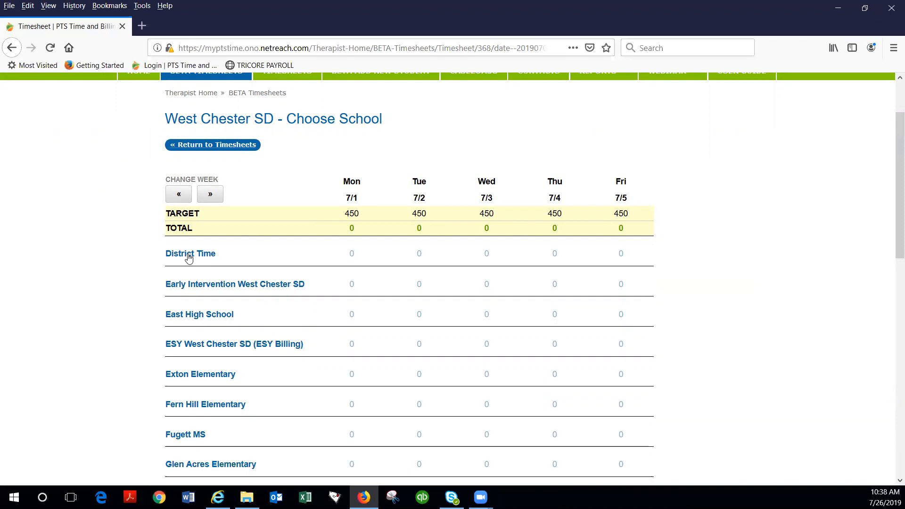
- Expand Exton Elementary in the school list to show its students
scroll(190, 257, "down", 2)
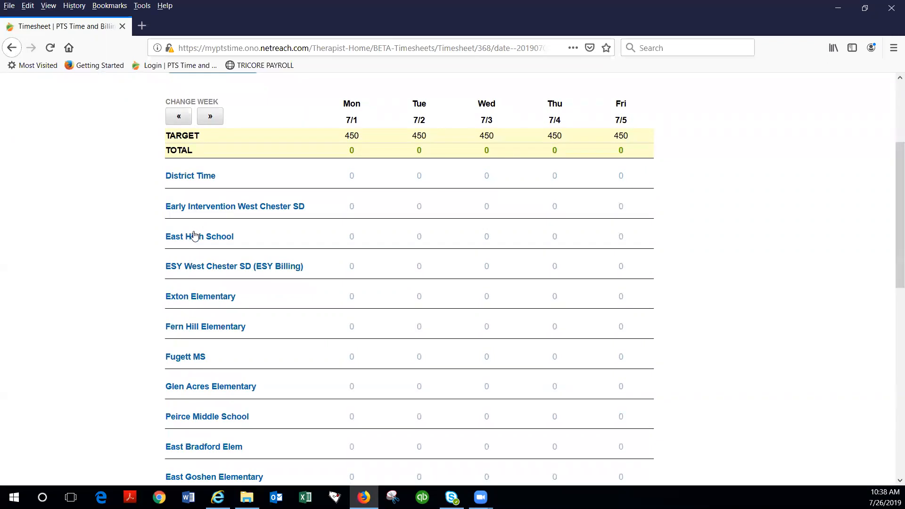
scroll(195, 237, "down", 1)
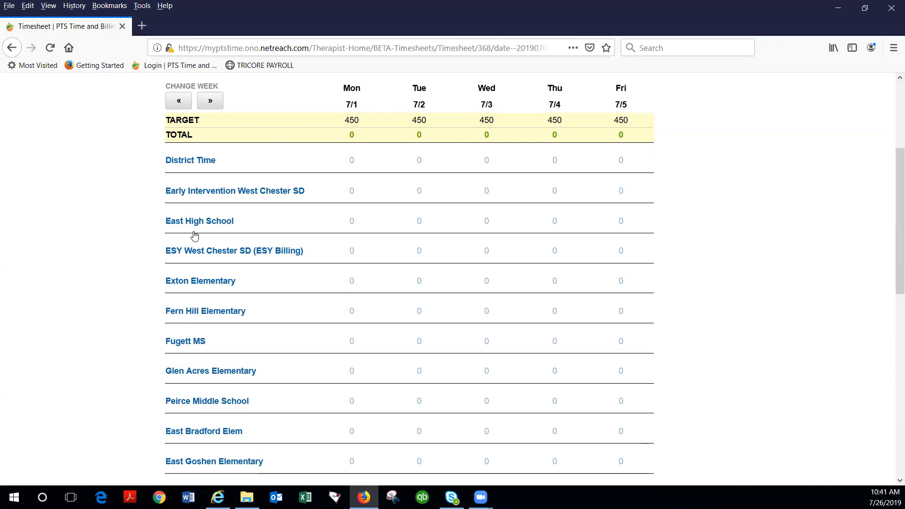
scroll(195, 237, "down", 1)
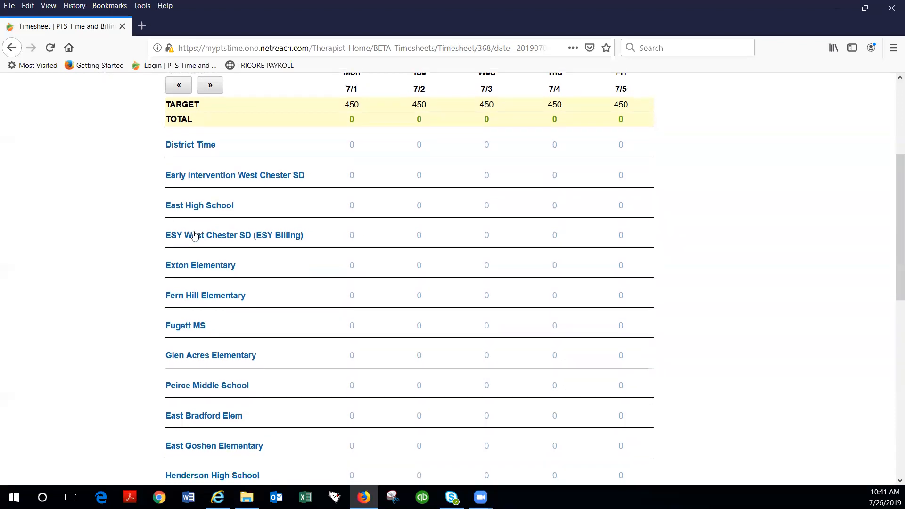
scroll(194, 236, "down", 2)
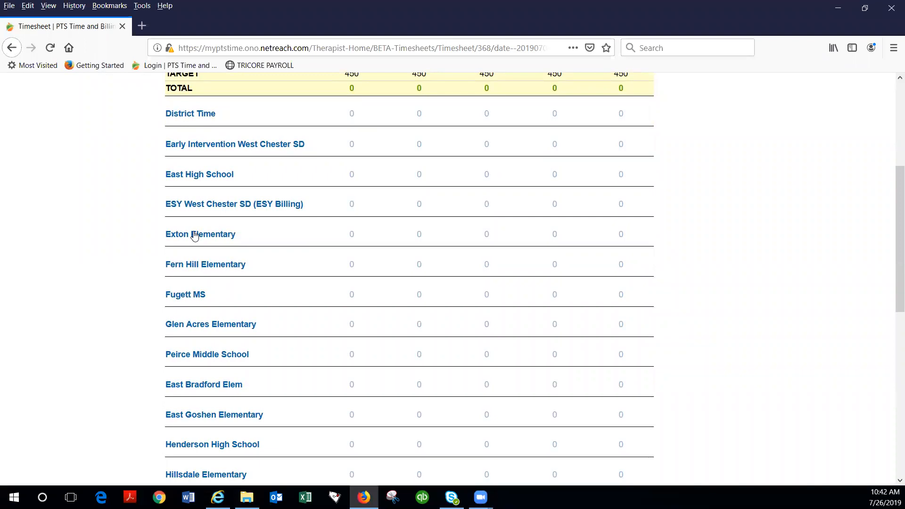
left_click(209, 237)
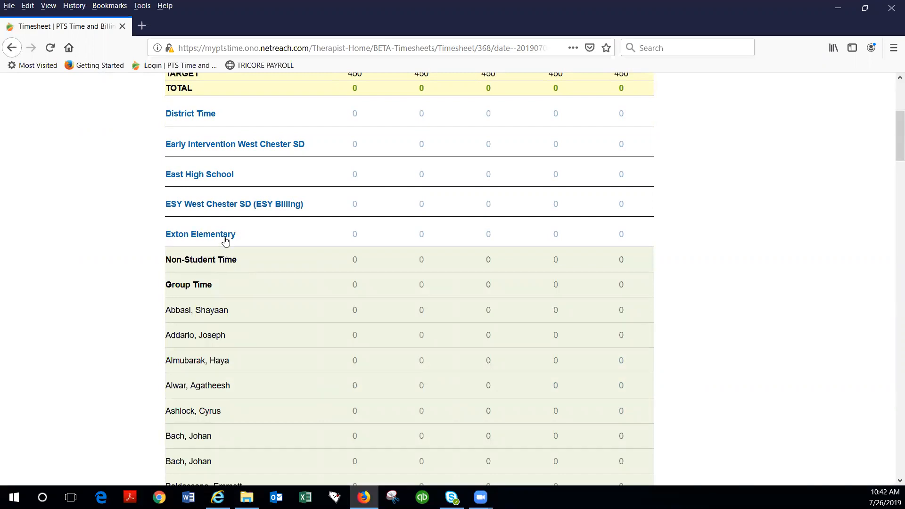
- Mark the second student listed under Exton Elementary as Absent on 7/1 and 7/2
scroll(239, 241, "down", 1)
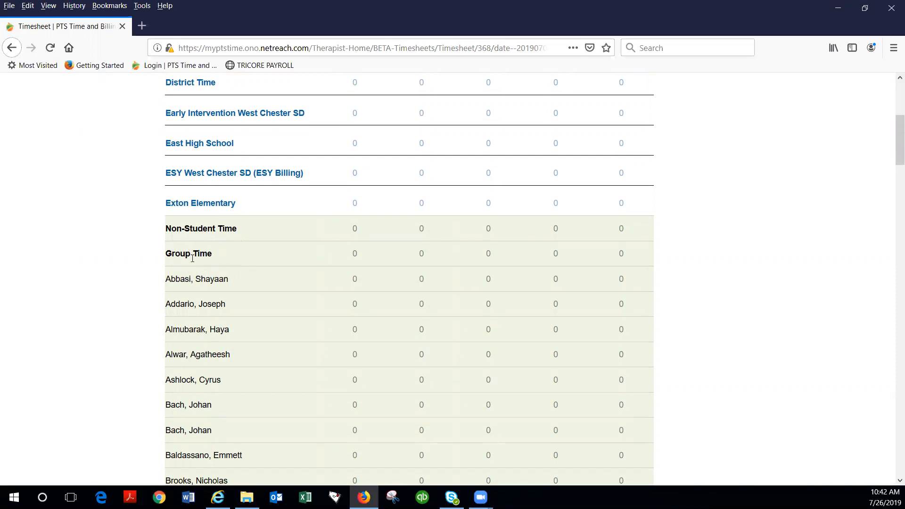
scroll(223, 261, "down", 2)
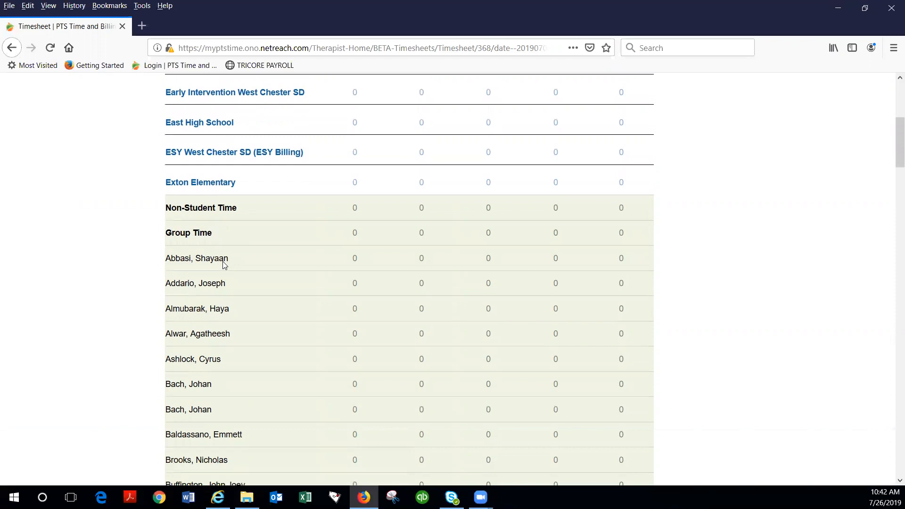
scroll(223, 260, "down", 1)
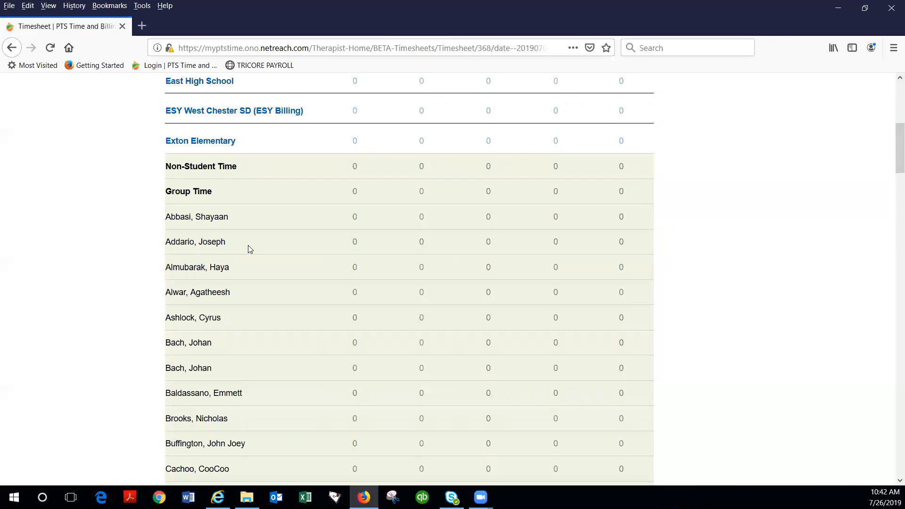
left_click(357, 245)
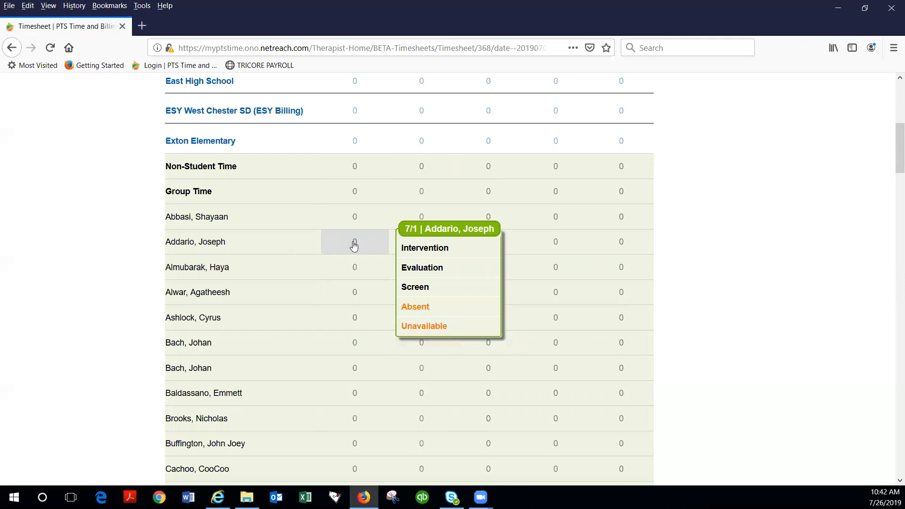
left_click(423, 307)
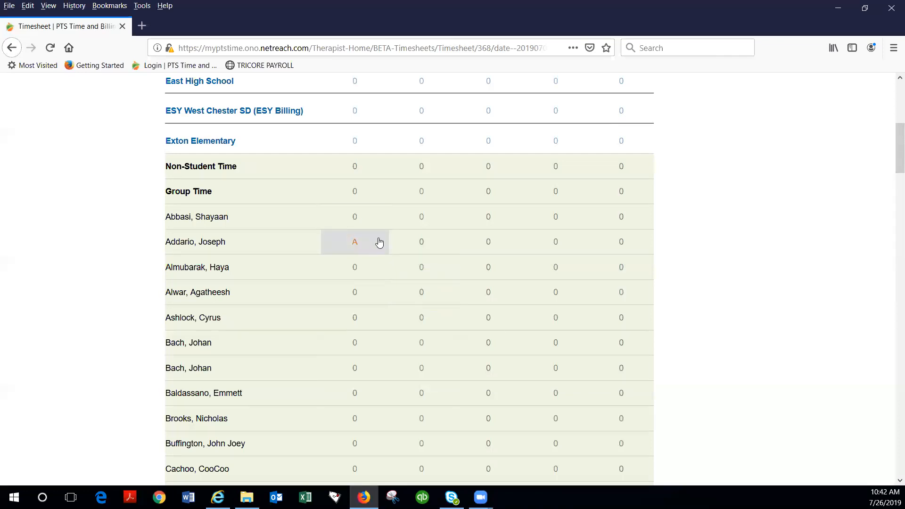
left_click(425, 242)
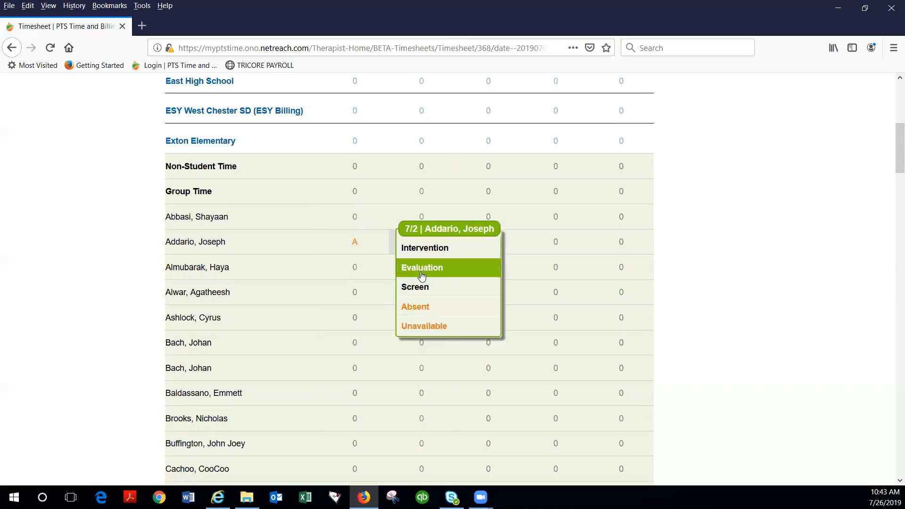
left_click(419, 305)
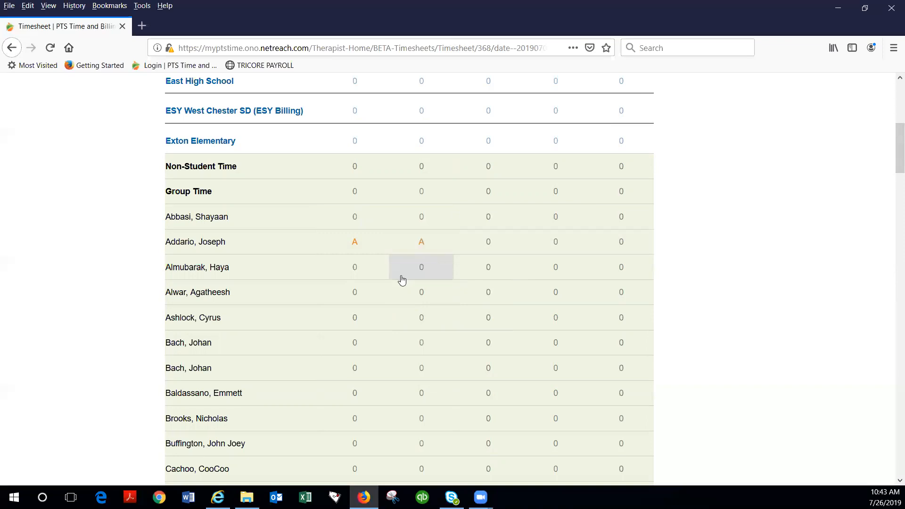
- Record 40 minutes of Intervention time on 7/2 for the seventh student listed under Exton Elementary
scroll(401, 280, "down", 2)
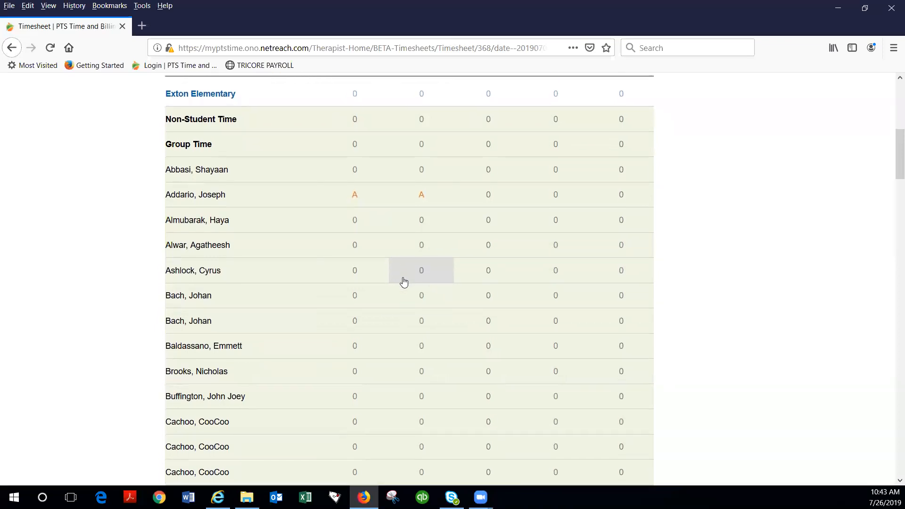
scroll(404, 282, "down", 1)
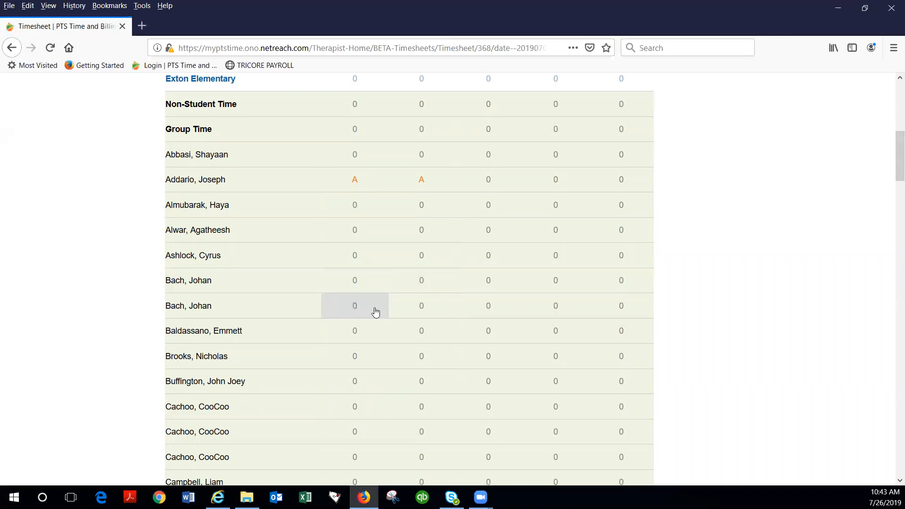
left_click(430, 311)
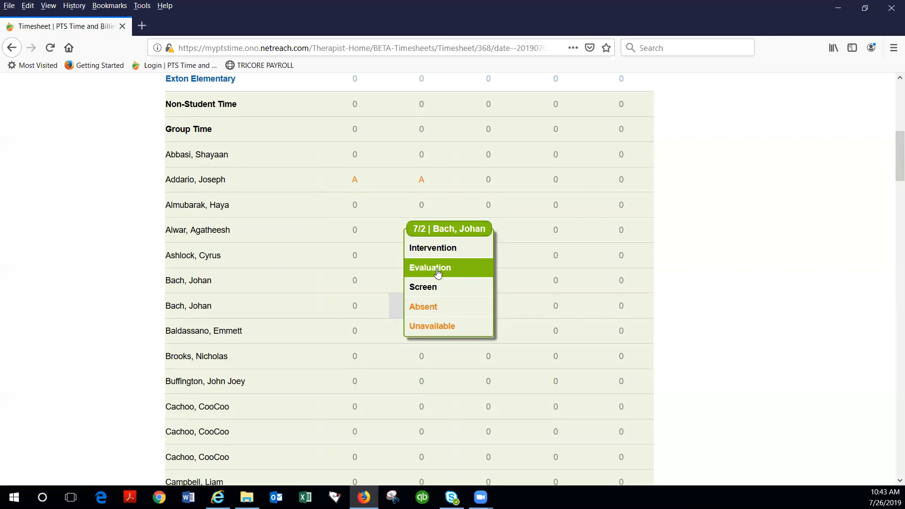
left_click(444, 248)
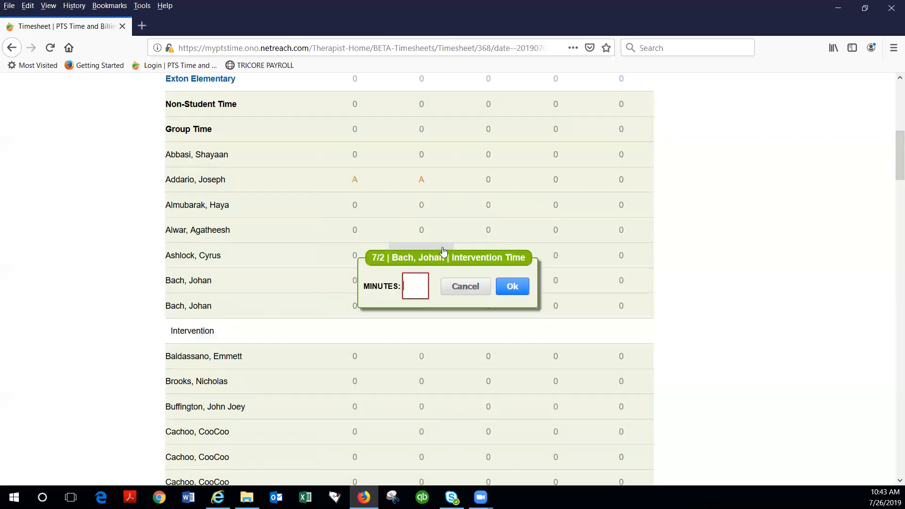
left_click(426, 280)
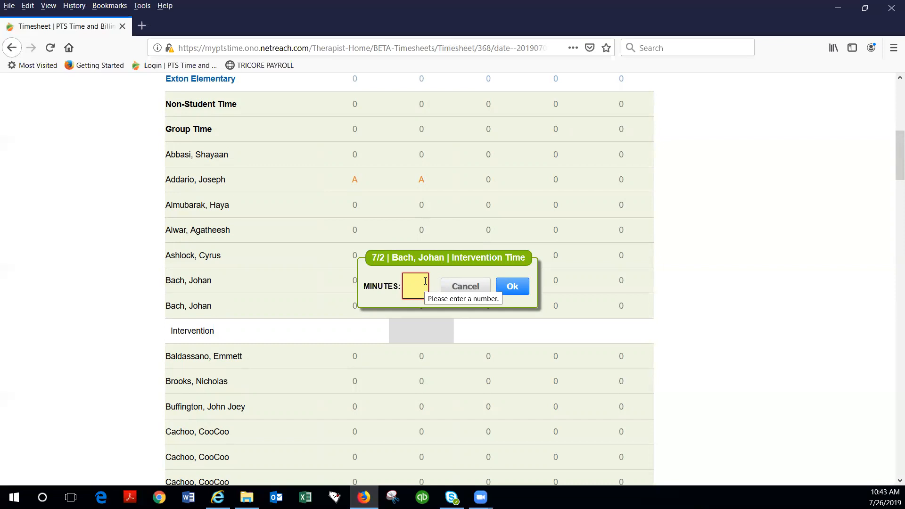
type("40")
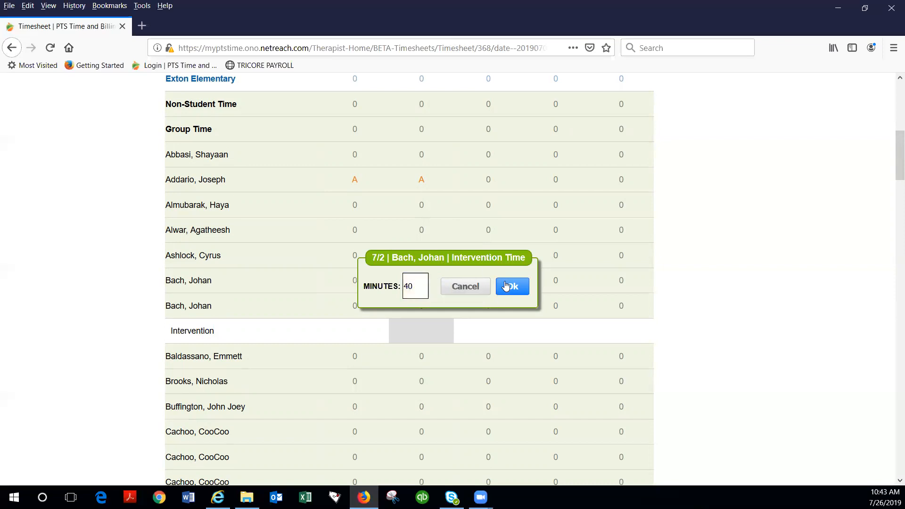
left_click(507, 286)
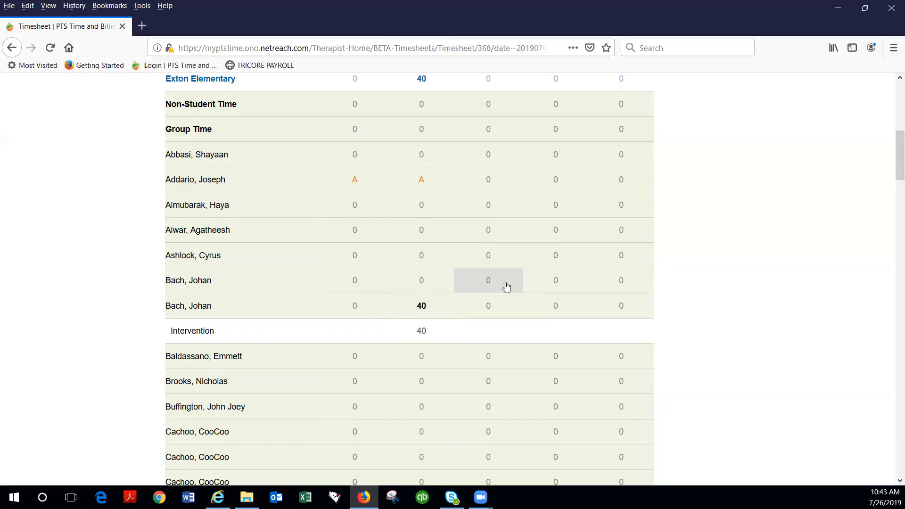
- Enter 60 minutes of Evaluation time on 7/2 for the tenth student listed under Exton Elementary
scroll(504, 282, "down", 3)
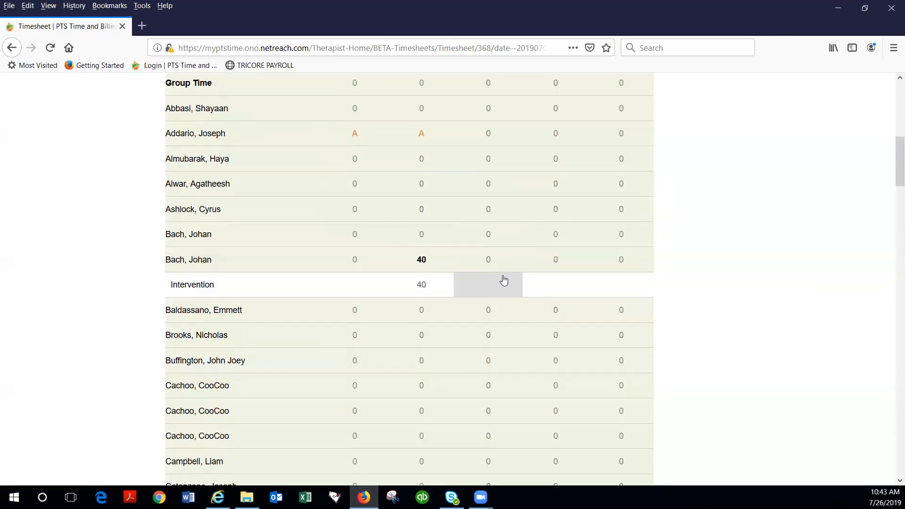
scroll(500, 283, "up", 1)
scroll(498, 286, "down", 1)
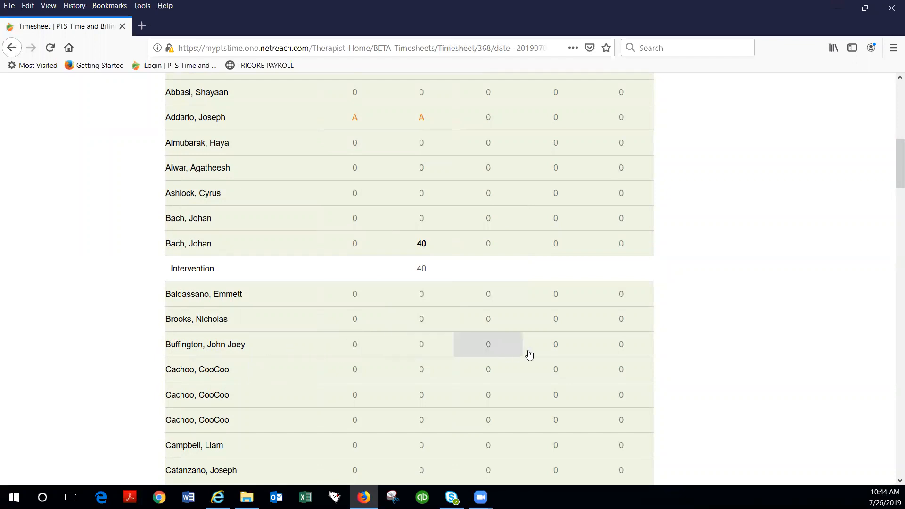
left_click(420, 351)
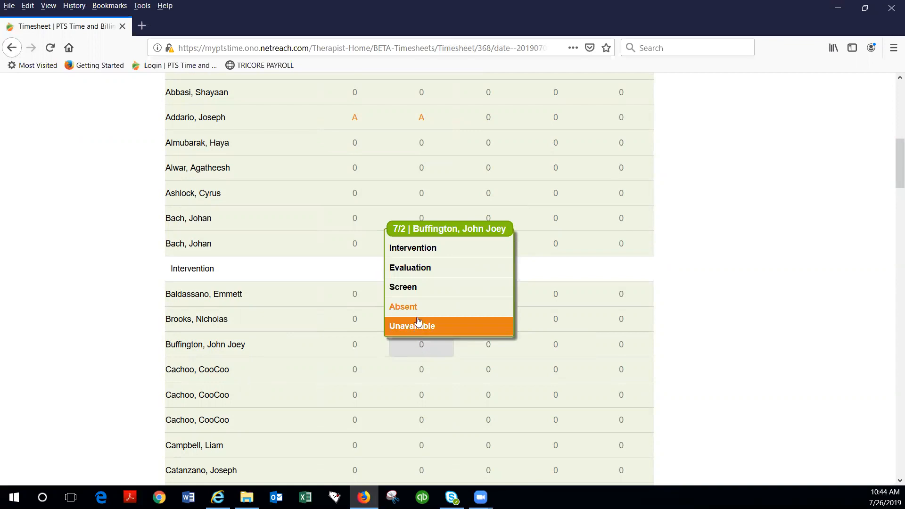
left_click(425, 269)
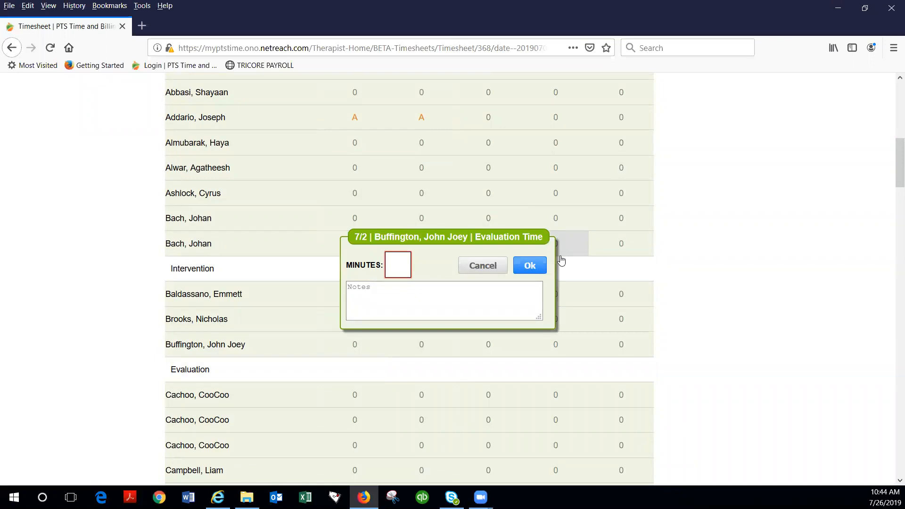
type("60")
- Add the note "IEP meeting" to the tenth student's 7/2 Evaluation entry and save it
left_click(435, 292)
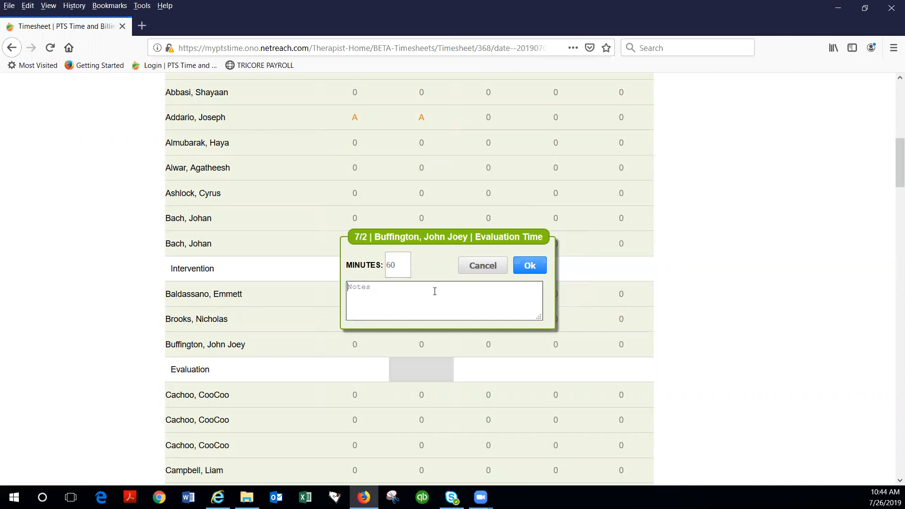
type("Evalu")
key("BackSpace")
key("BackSpace")
key("BackSpace")
key("BackSpace")
key("BackSpace")
type("IEP mete")
key("BackSpace")
key("BackSpace")
type("eting")
left_click(529, 265)
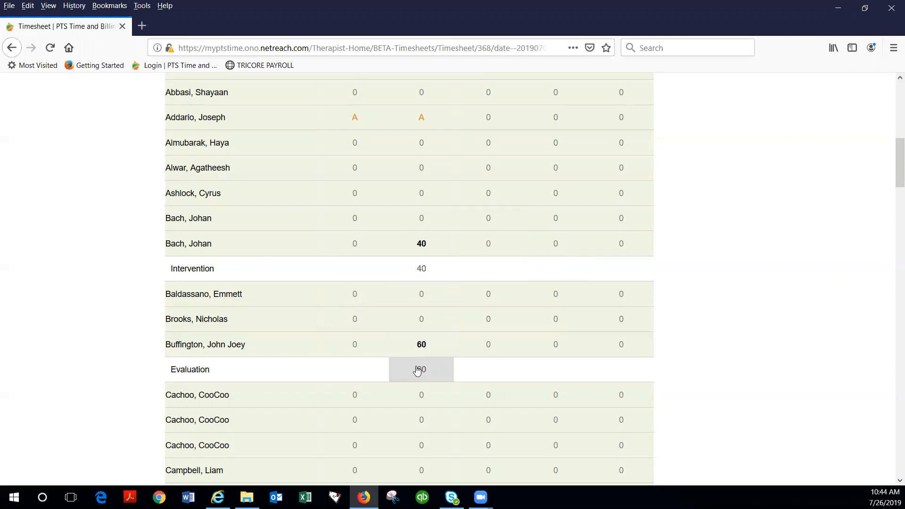
- View the note on the 7/2 Evaluation entry and enter 45 minutes of Evaluation time on 7/5 for the same student
mouse_move(415, 380)
scroll(414, 380, "down", 1)
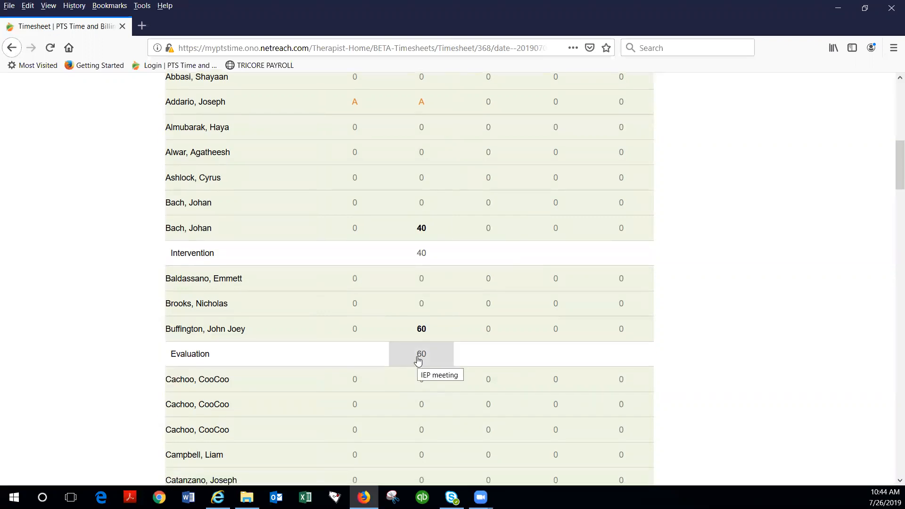
scroll(417, 361, "down", 1)
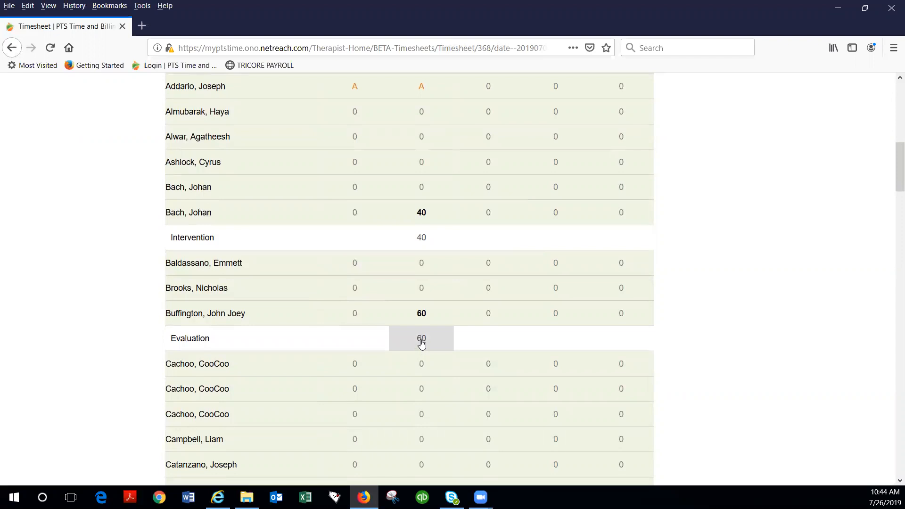
mouse_move(423, 343)
left_click(615, 316)
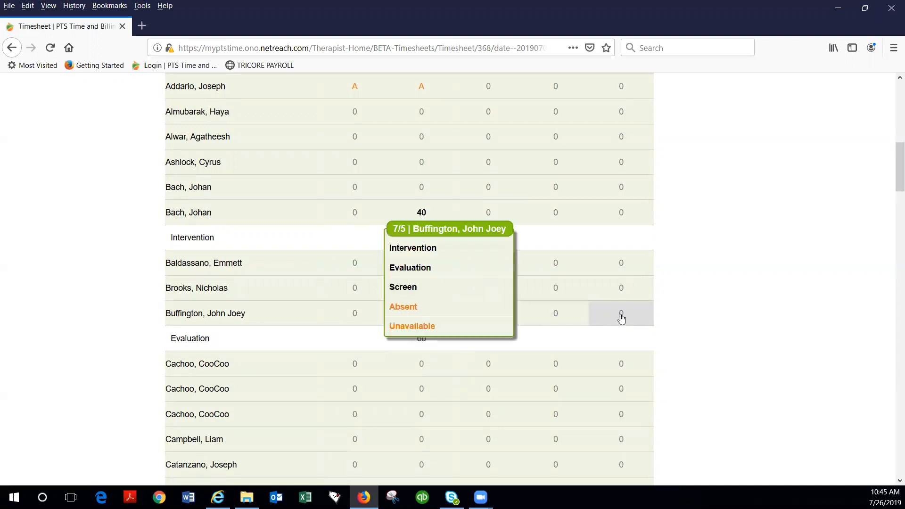
left_click(427, 268)
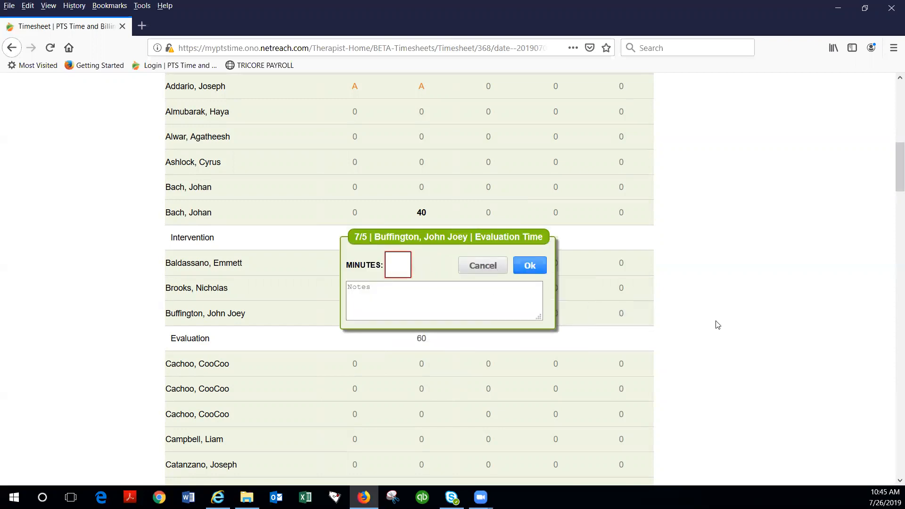
type("45")
- Add the note "IEP write and phone call to parent to discuss IEP meeting" to the 7/5 Evaluation entry and save it
left_click(436, 296)
type("IEP")
key("BackSpace")
key("BackSpace")
key("BackSpace")
type("IEP")
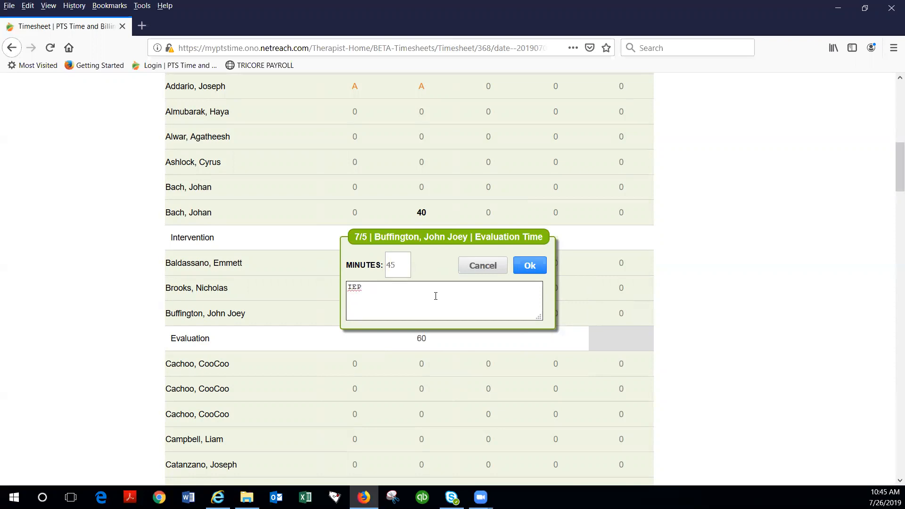
type(" write and phone call to parent to dis")
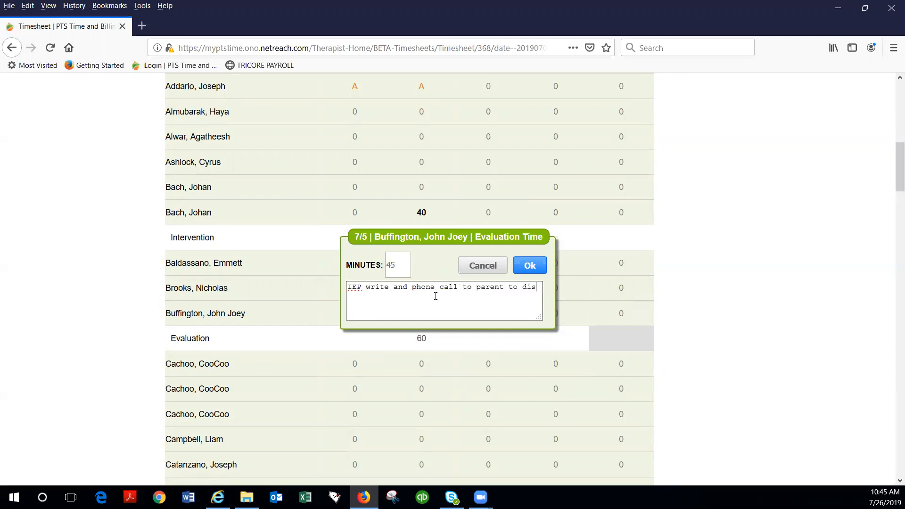
type("cuss IEP meeting")
left_click(529, 266)
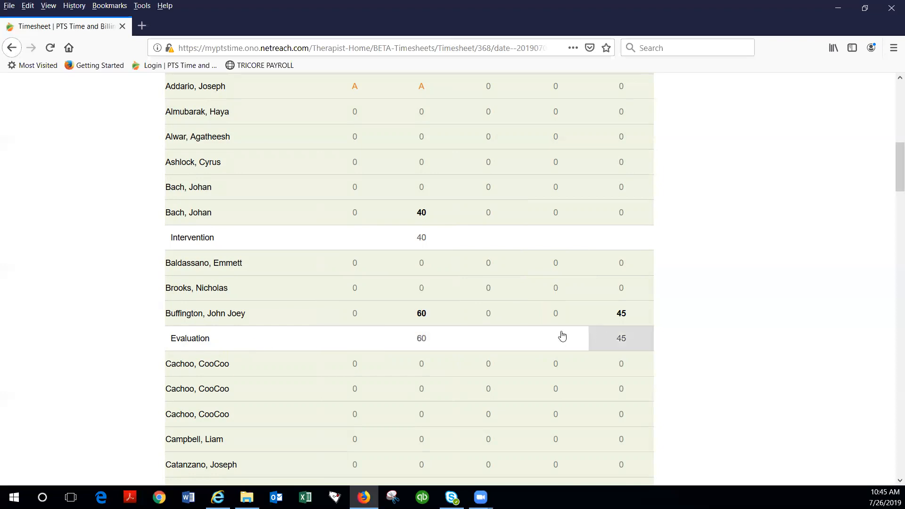
- Collapse Exton Elementary in the school list
scroll(455, 317, "down", 2)
scroll(454, 317, "down", 3)
scroll(455, 318, "up", 8)
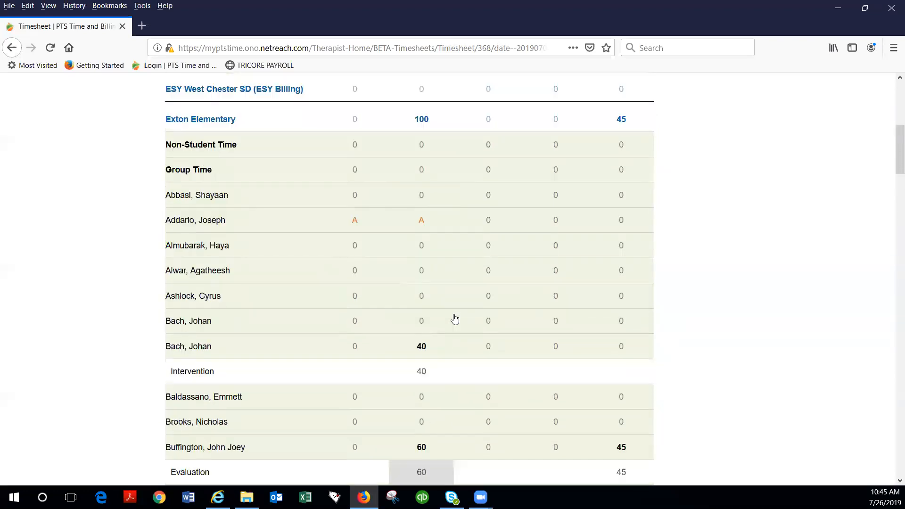
scroll(454, 319, "up", 3)
left_click(198, 208)
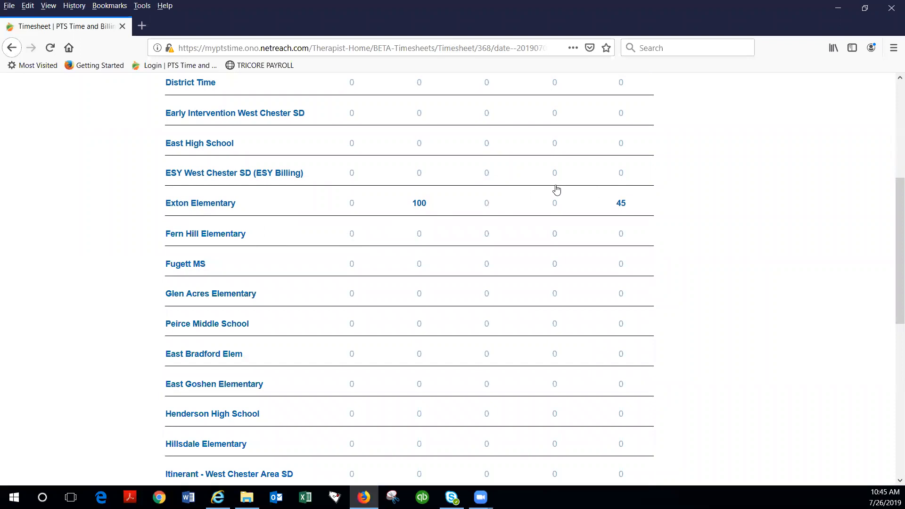
- Expand East High School to view its students and collapse it again
scroll(279, 207, "down", 3)
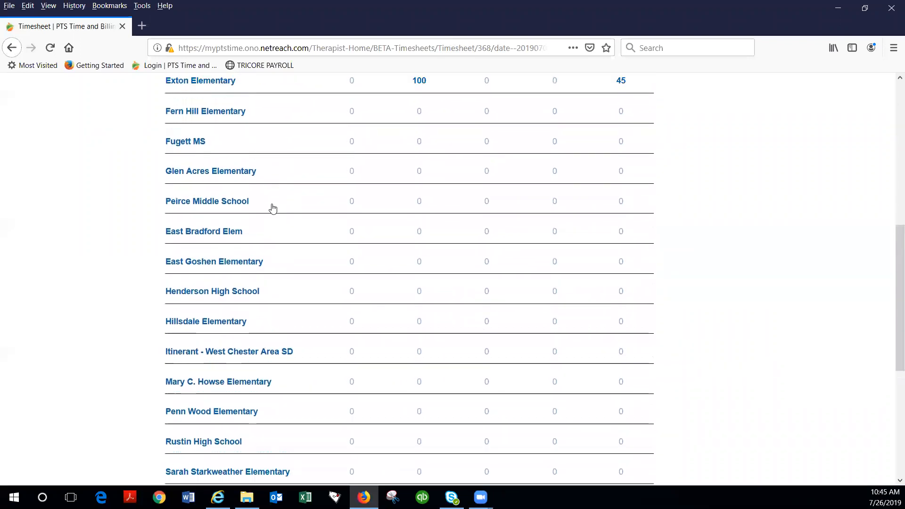
scroll(272, 208, "up", 4)
left_click(221, 183)
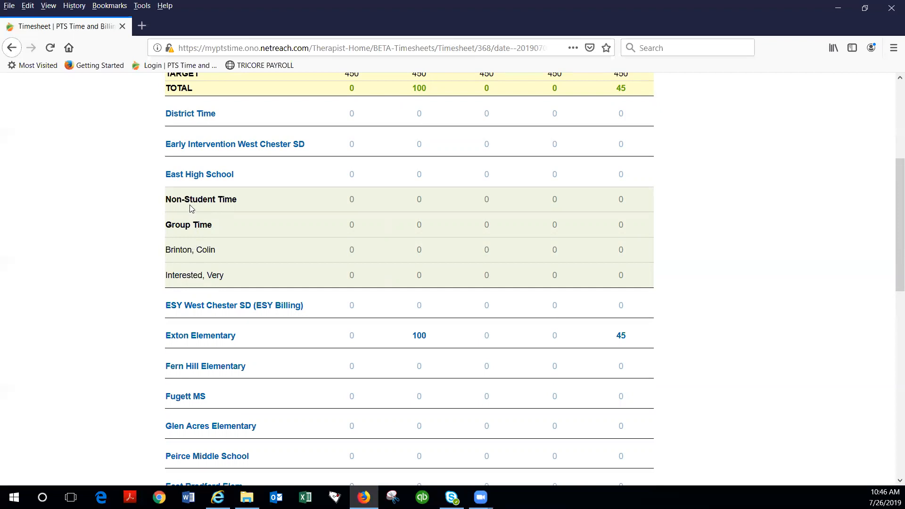
left_click(212, 176)
scroll(221, 206, "up", 5)
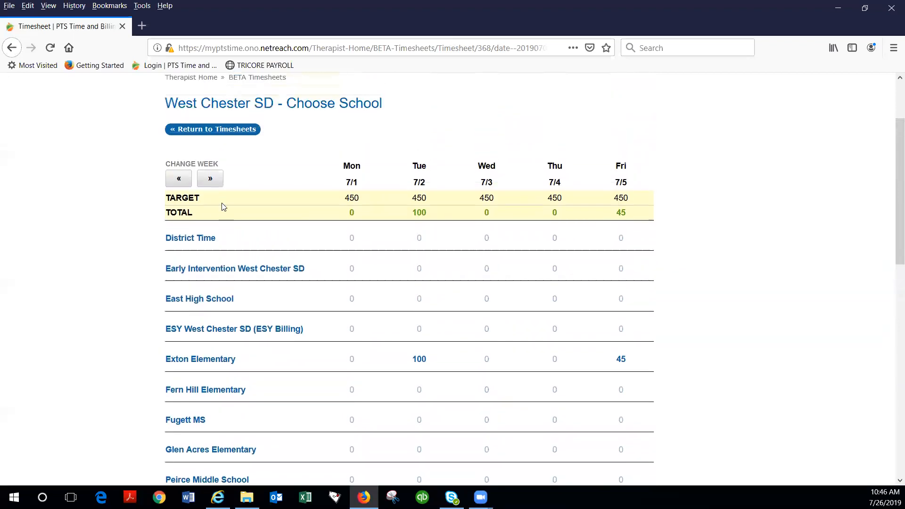
- Switch the timesheet to the week of 7/8–7/12 and expand Exton Elementary
left_click(209, 195)
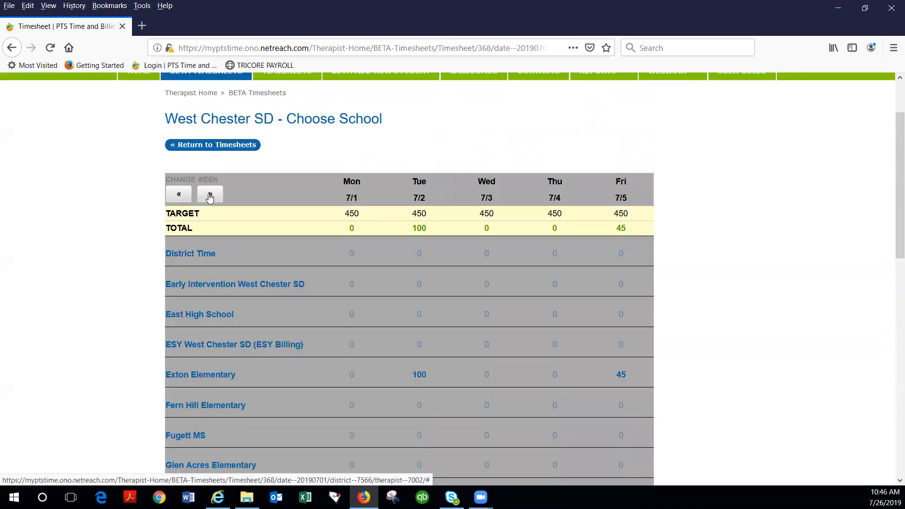
scroll(324, 222, "down", 3)
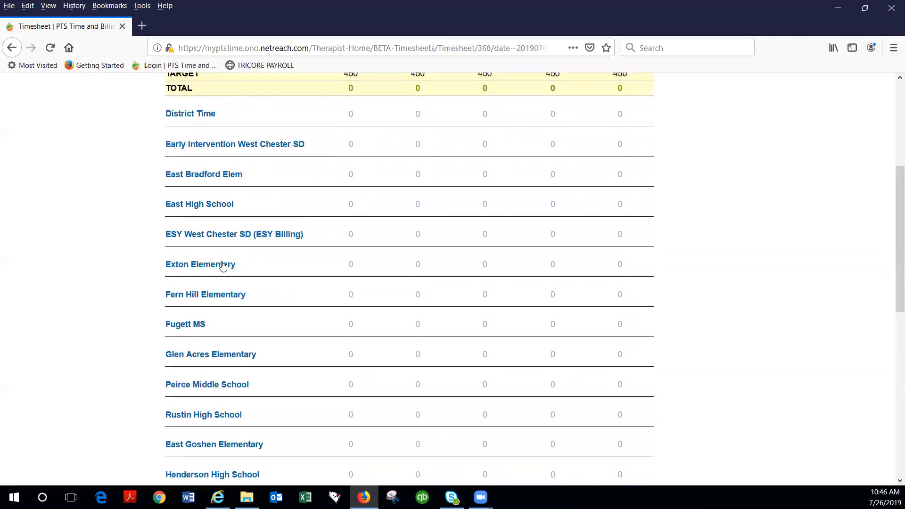
left_click(223, 265)
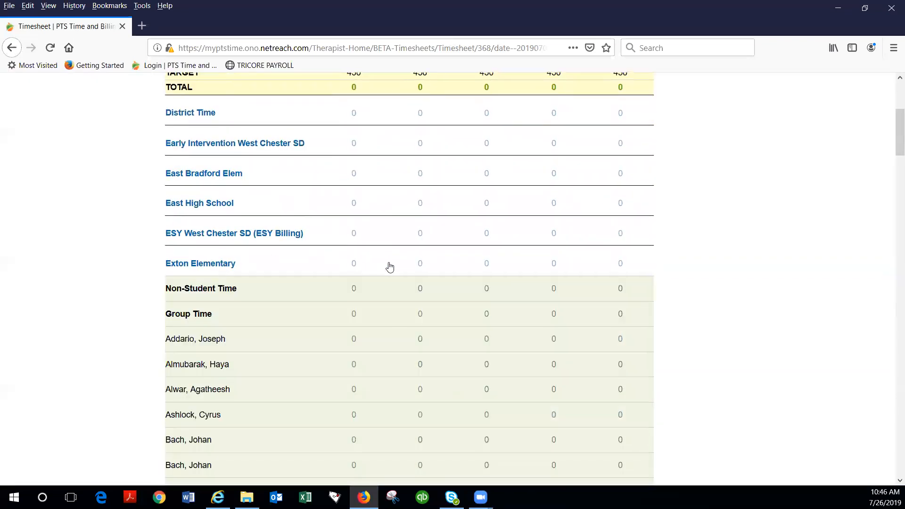
scroll(389, 265, "down", 2)
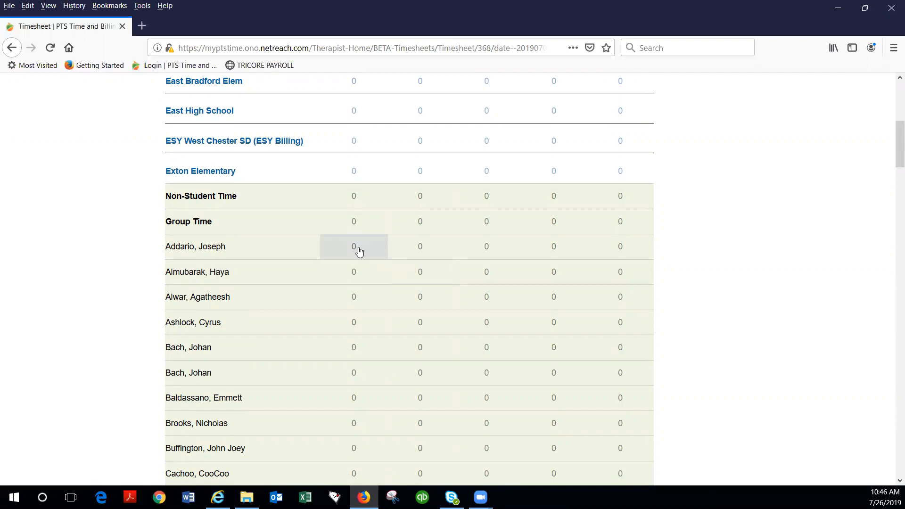
- Record 60 minutes of Screen time on 7/9 for the first student listed under Exton Elementary
left_click(407, 253)
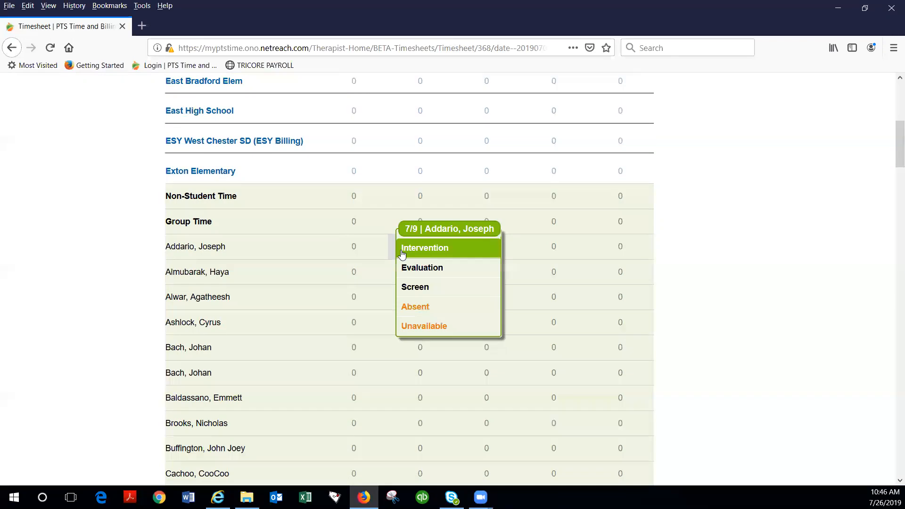
left_click(426, 290)
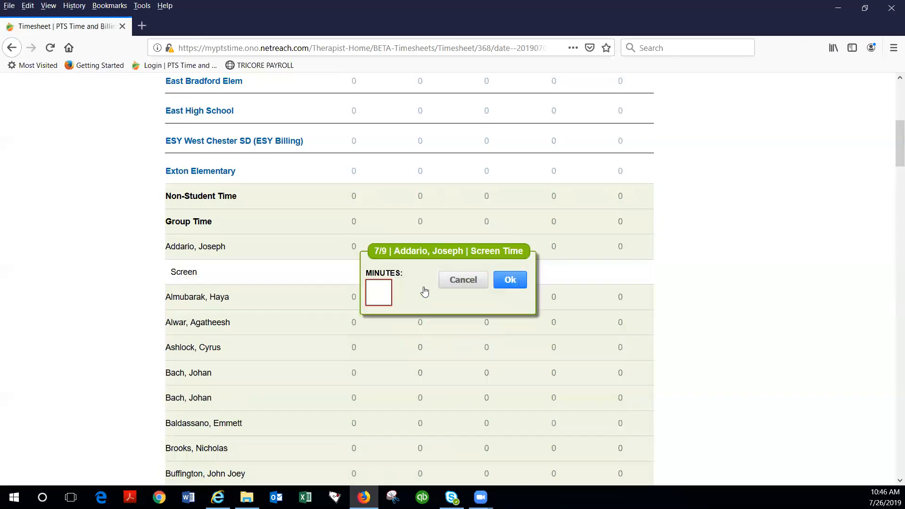
type("60")
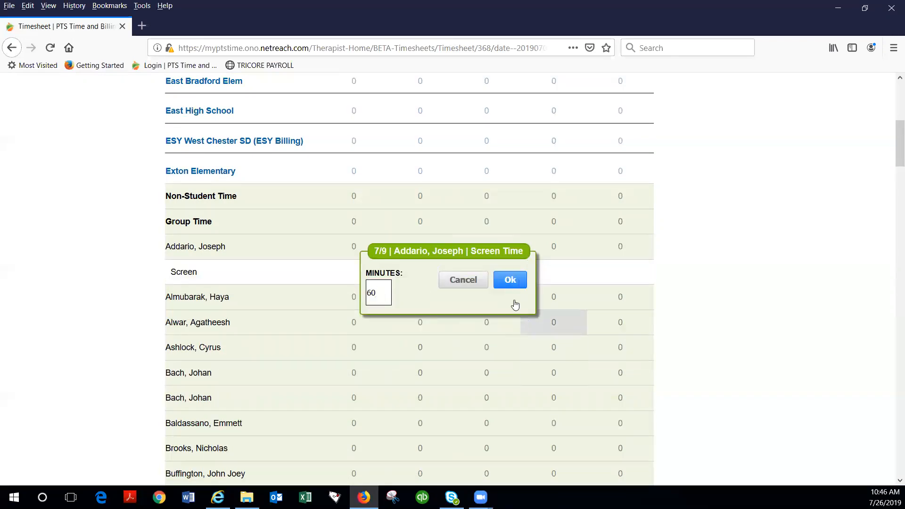
left_click(511, 280)
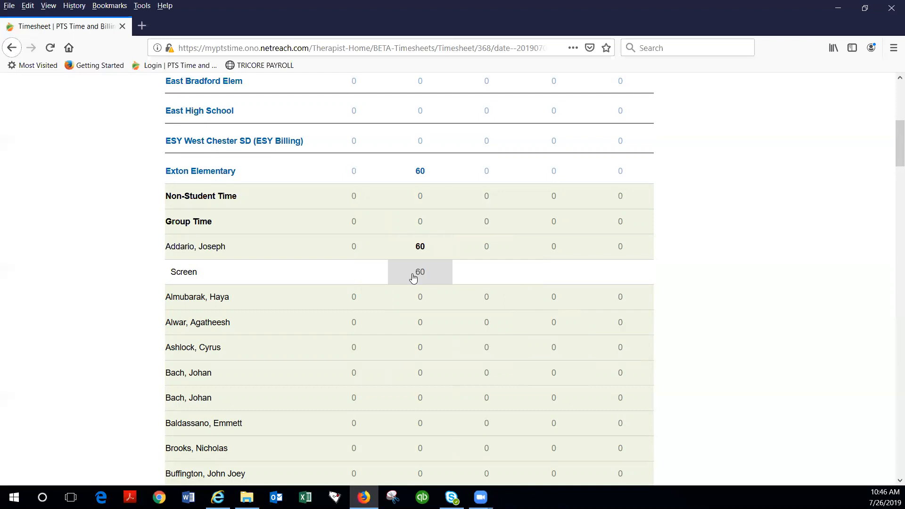
- Collapse Exton Elementary and switch the timesheet back to the week of 7/1–7/5
scroll(413, 277, "up", 2)
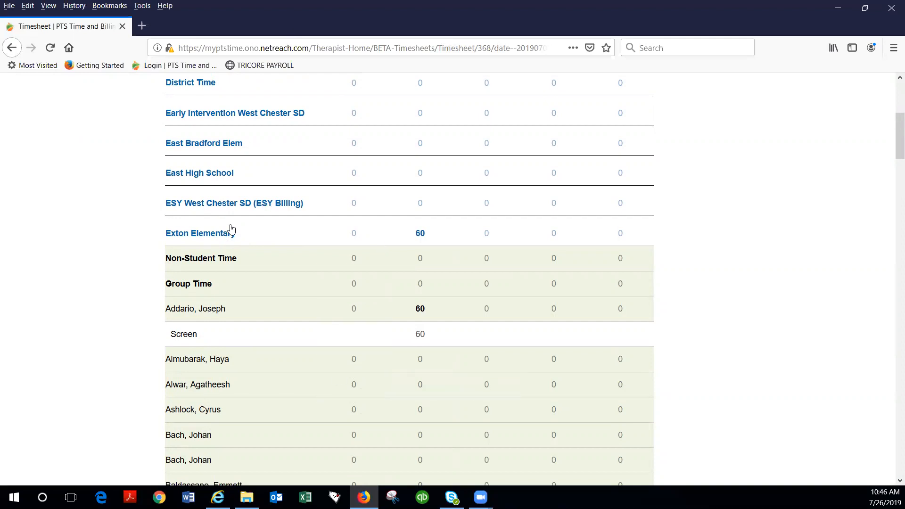
left_click(202, 236)
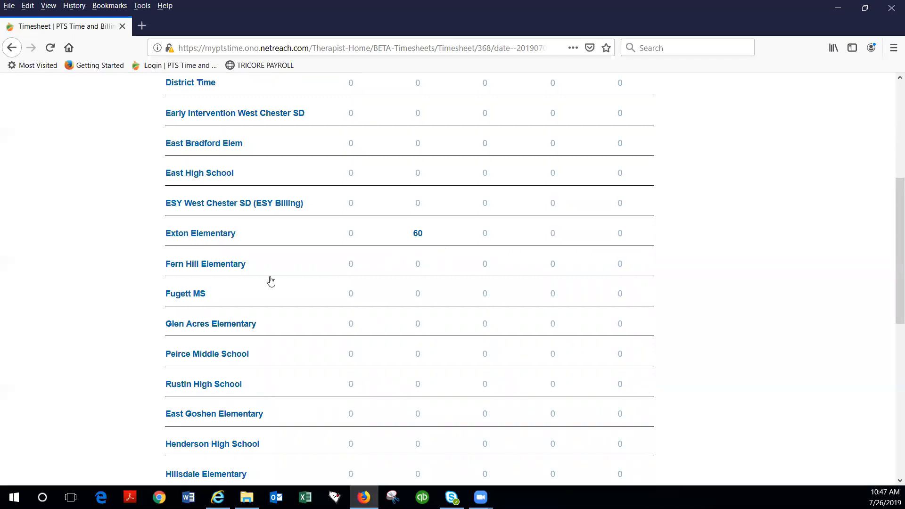
scroll(271, 281, "up", 5)
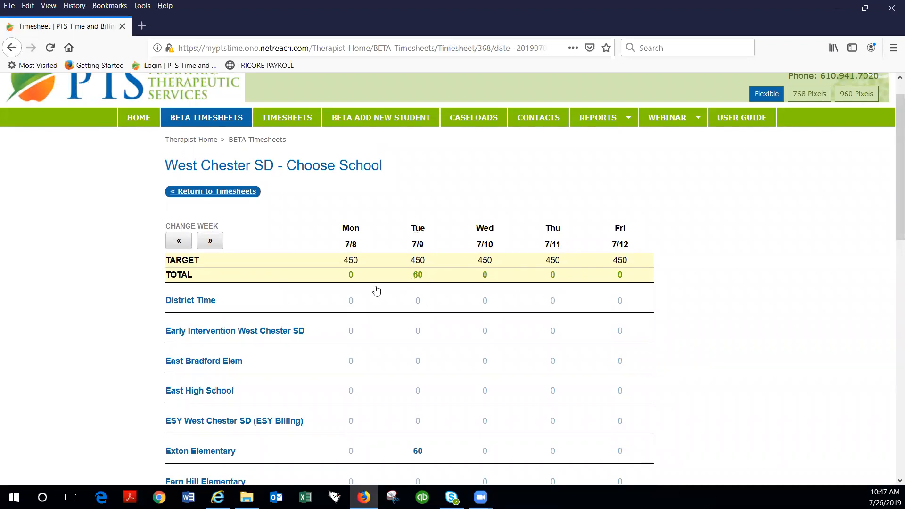
left_click(178, 242)
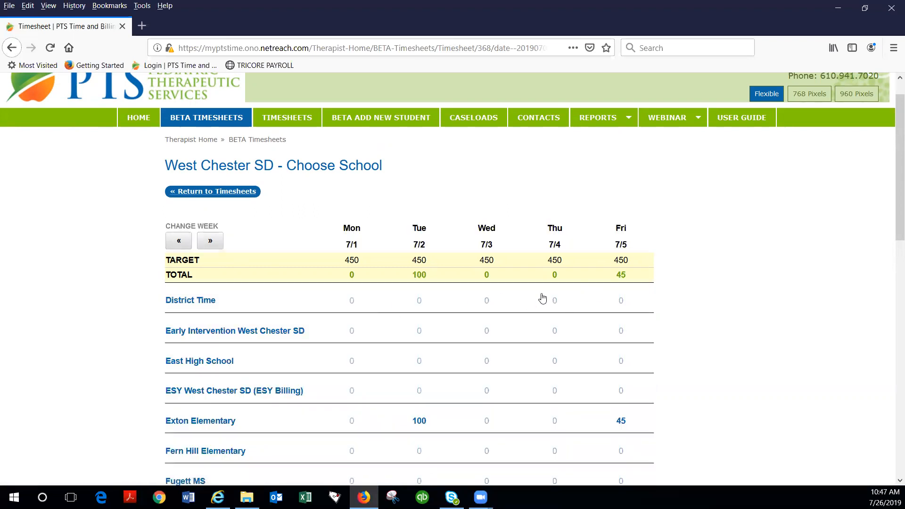
- Look over the school totals for 7/1–7/5 and return to the timesheets list
scroll(540, 297, "down", 2)
scroll(519, 298, "up", 1)
scroll(477, 289, "down", 5)
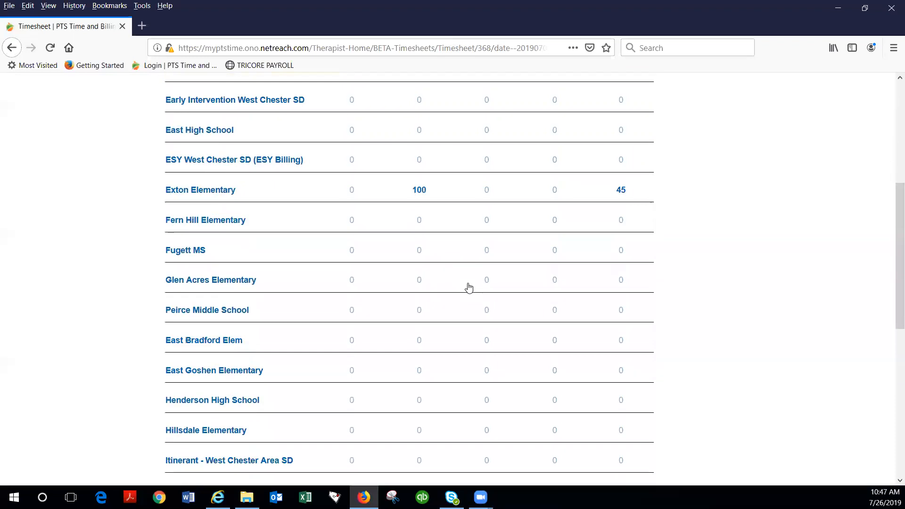
scroll(469, 287, "down", 4)
scroll(464, 285, "up", 7)
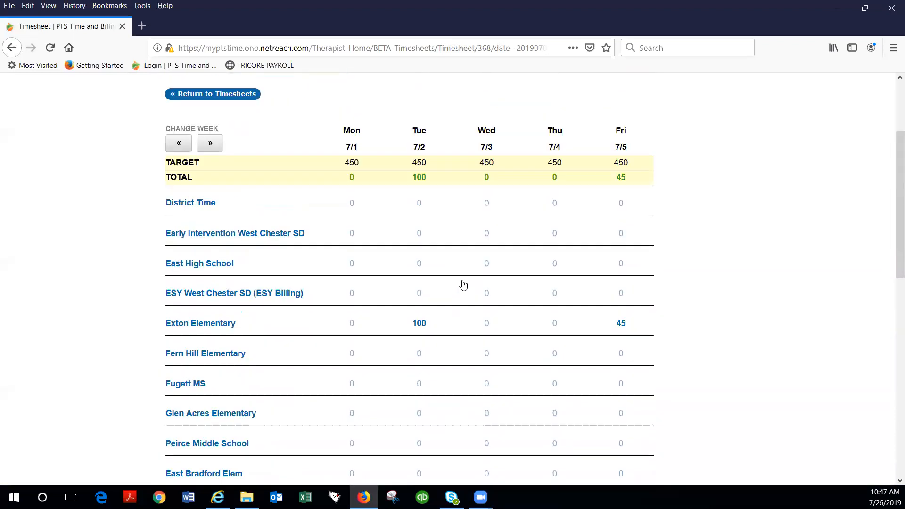
scroll(463, 285, "up", 3)
left_click(216, 228)
- Open the July 2019 BETA Timesheet Review for West Chester SD and examine the students' caseload and discharge options
scroll(197, 269, "down", 3)
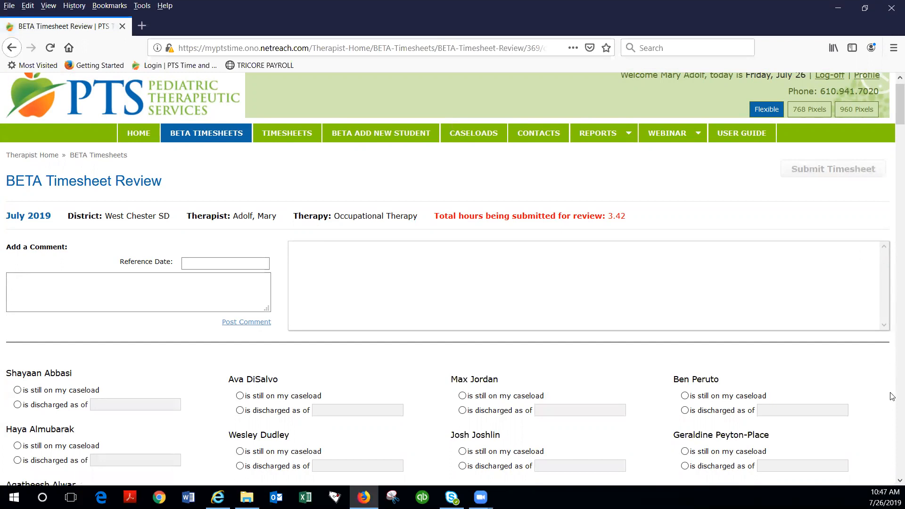
scroll(892, 396, "down", 5)
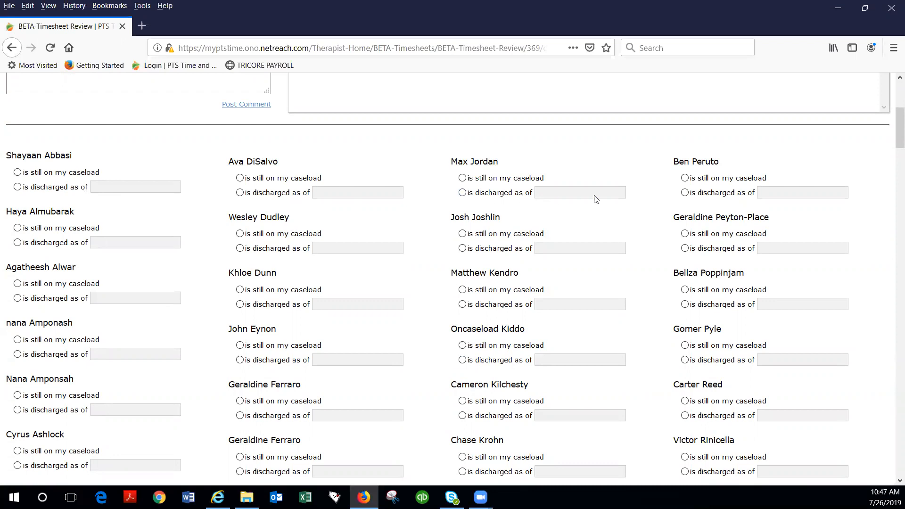
scroll(657, 209, "down", 3)
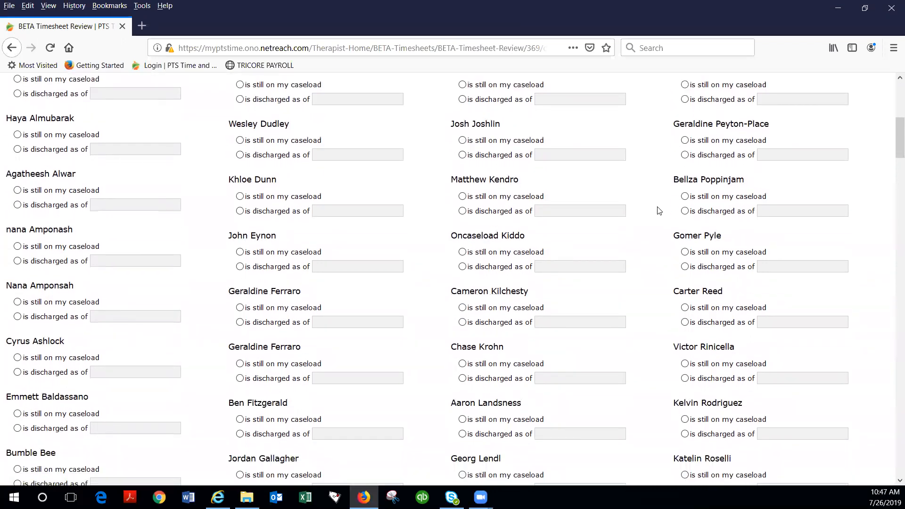
- Look through the remaining students' caseload and discharge choices in the timesheet review, down to the daily entries
scroll(659, 210, "down", 1)
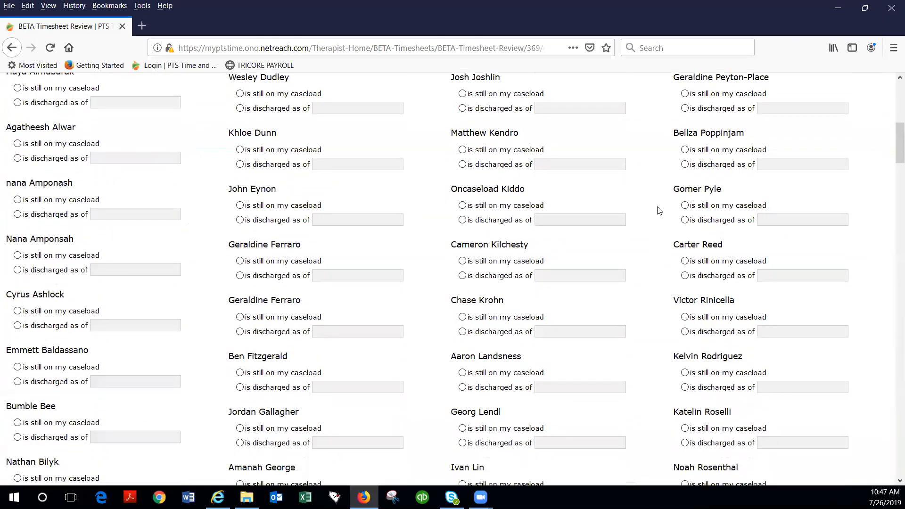
scroll(659, 210, "down", 1)
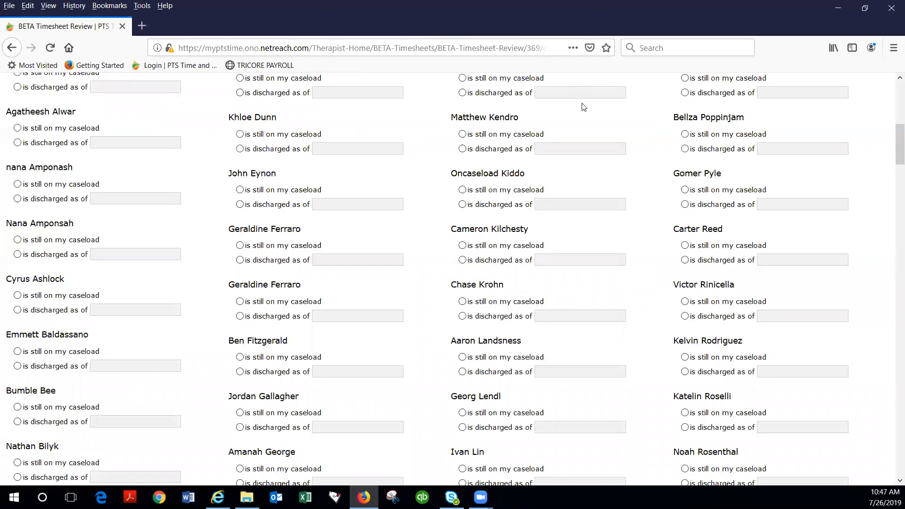
scroll(598, 115, "up", 3)
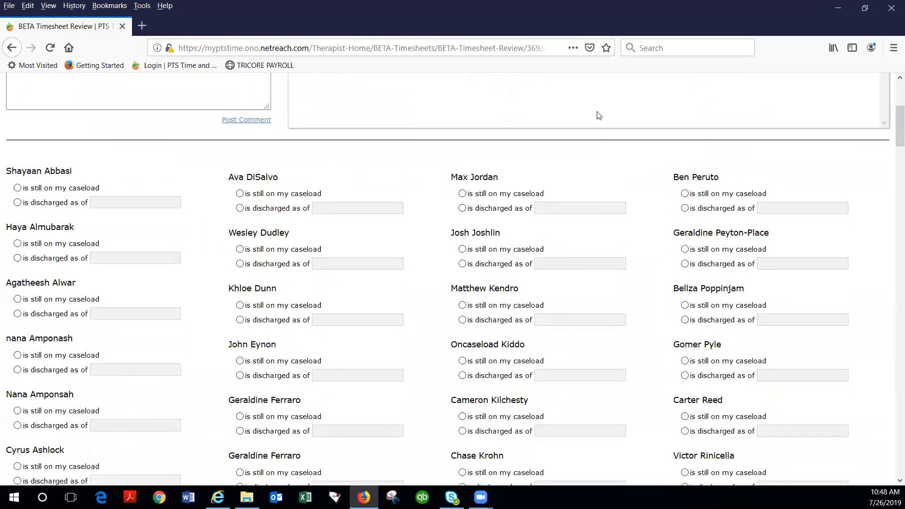
scroll(598, 116, "down", 5)
scroll(599, 116, "down", 20)
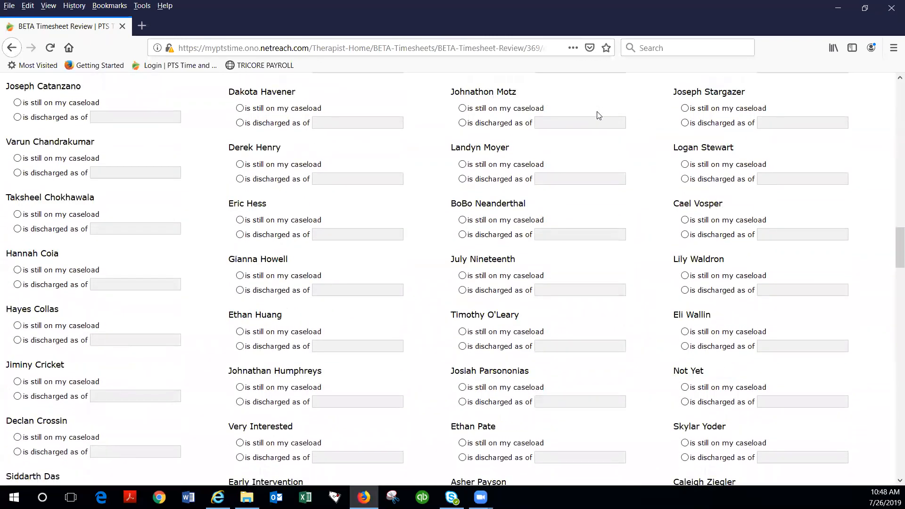
scroll(599, 116, "up", 1)
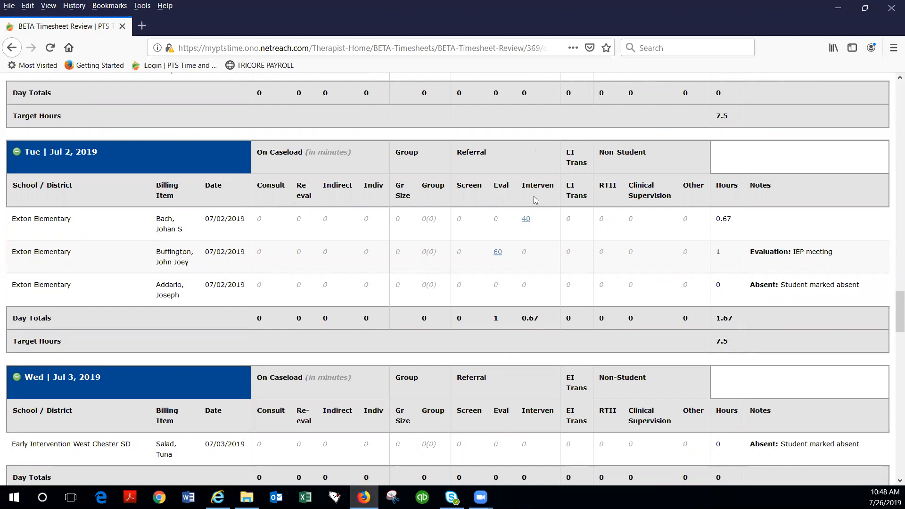
- Review the daily minutes, hours and notes from July 2 through July 22, 2019, and return to the therapist home page
scroll(580, 238, "down", 5)
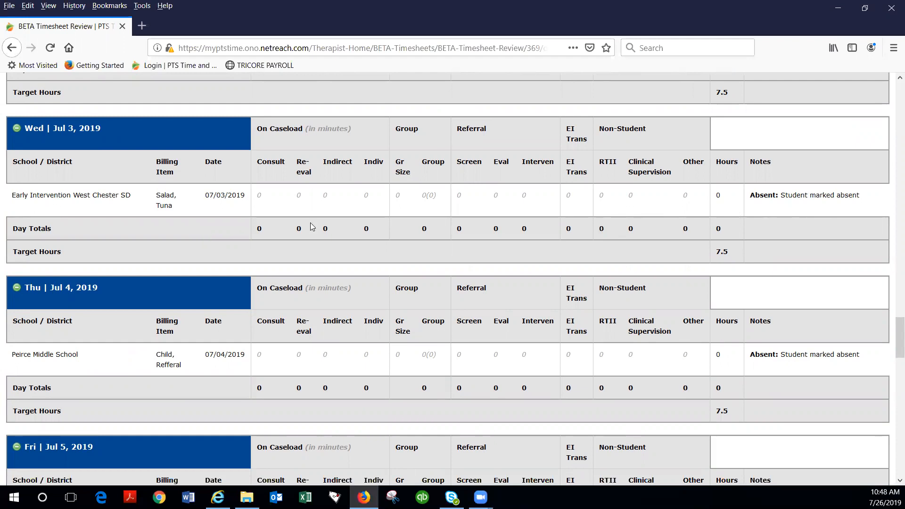
scroll(375, 224, "down", 2)
scroll(376, 224, "down", 4)
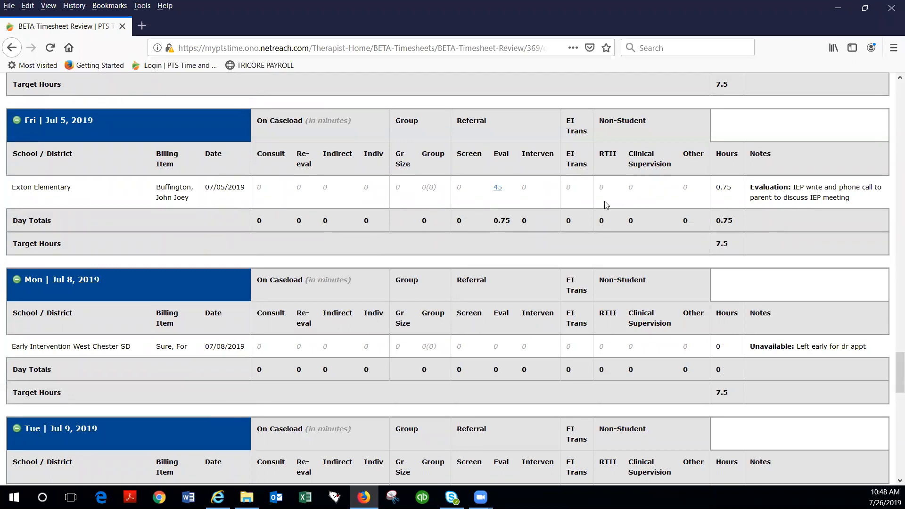
scroll(606, 205, "down", 1)
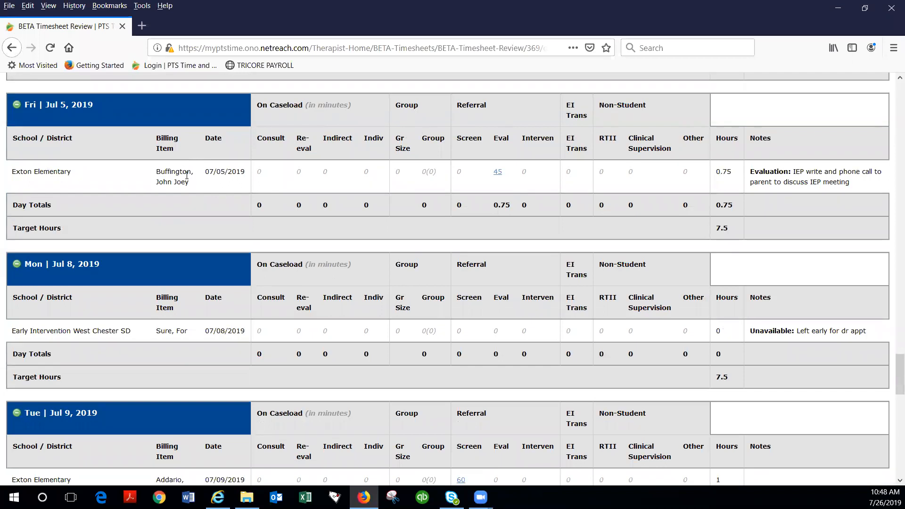
scroll(164, 267, "down", 5)
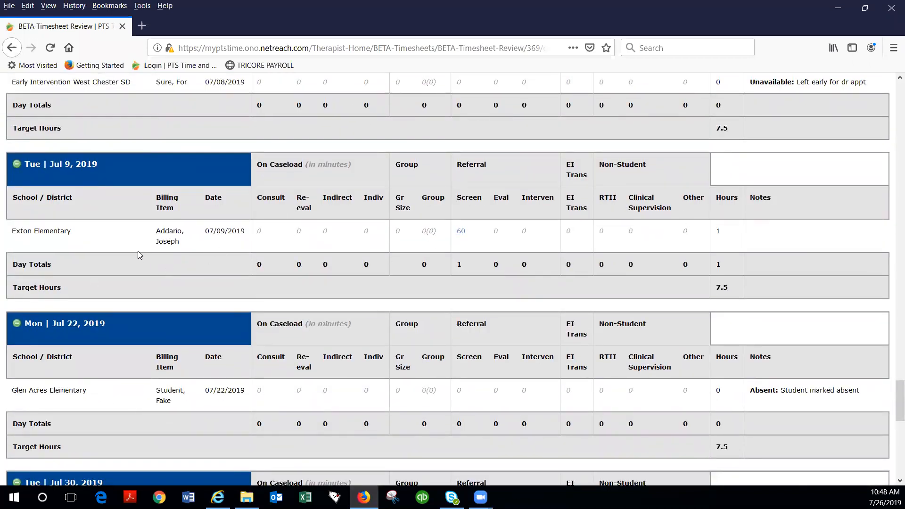
scroll(454, 235, "up", 20)
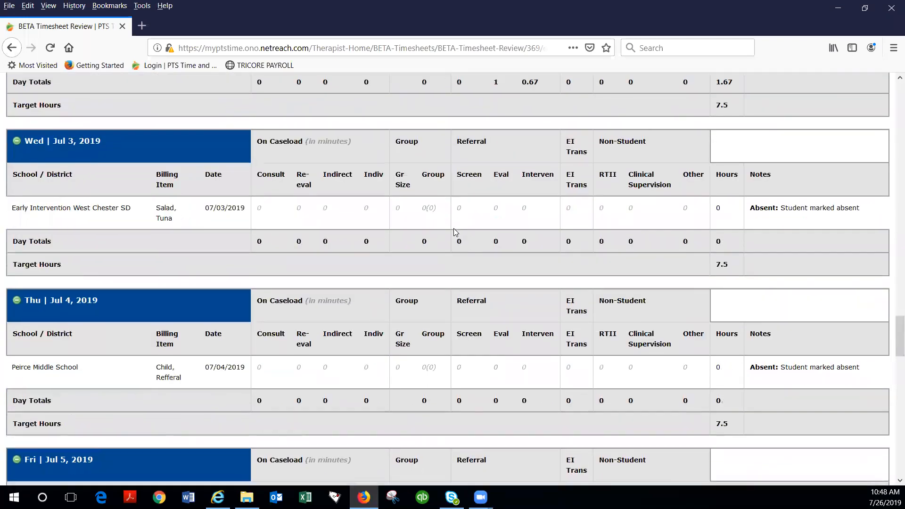
scroll(420, 222, "up", 15)
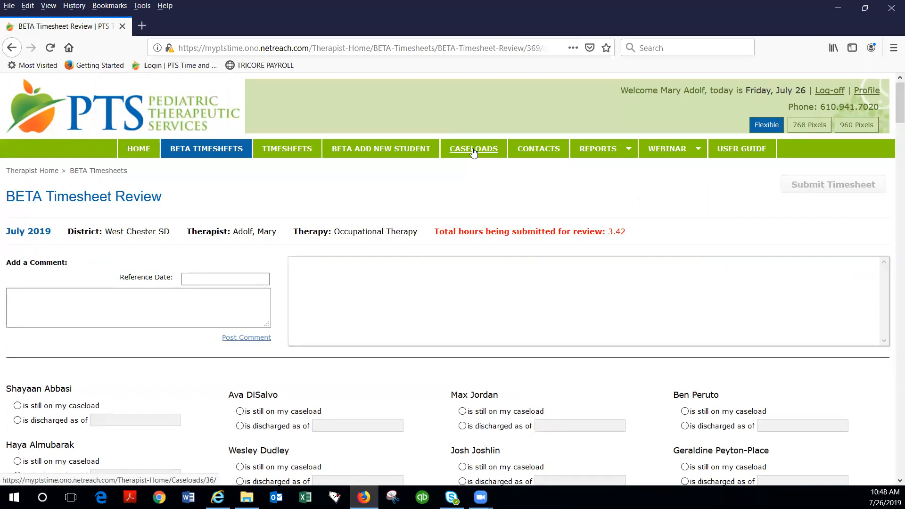
left_click(138, 149)
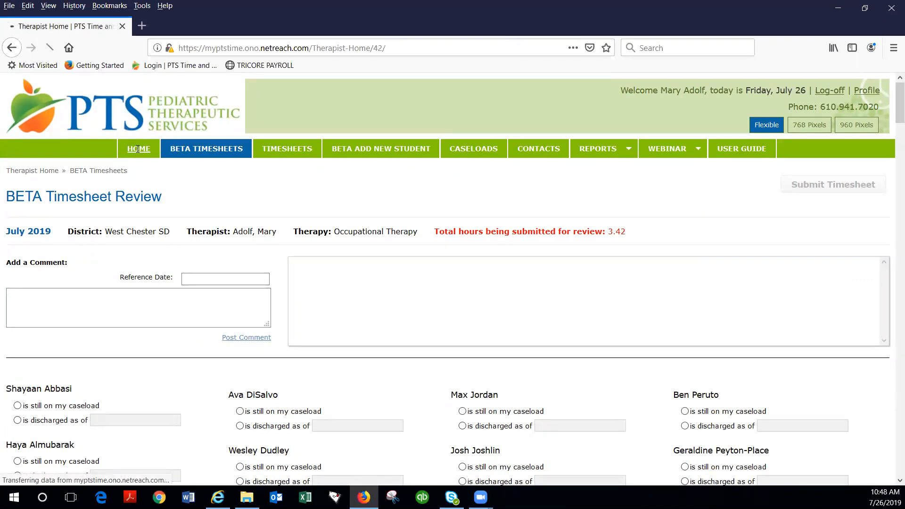